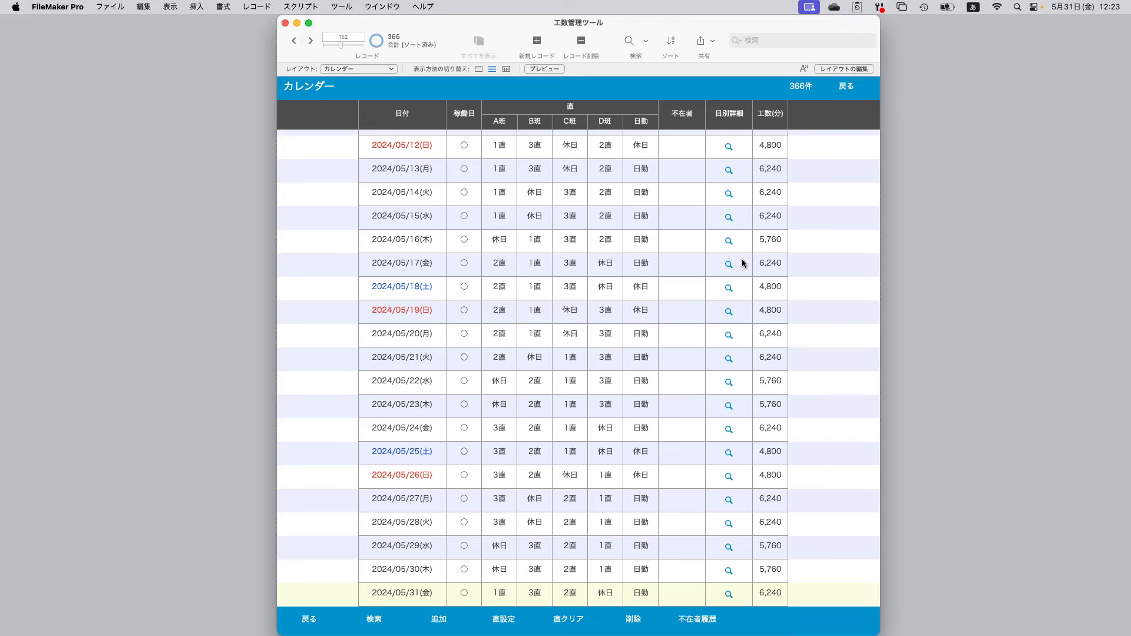
# Clear all working-day shift assignments from year 2024, month 5, day 6 onward and acknowledge the completion message.
pyautogui.scroll(5, 850, 290)
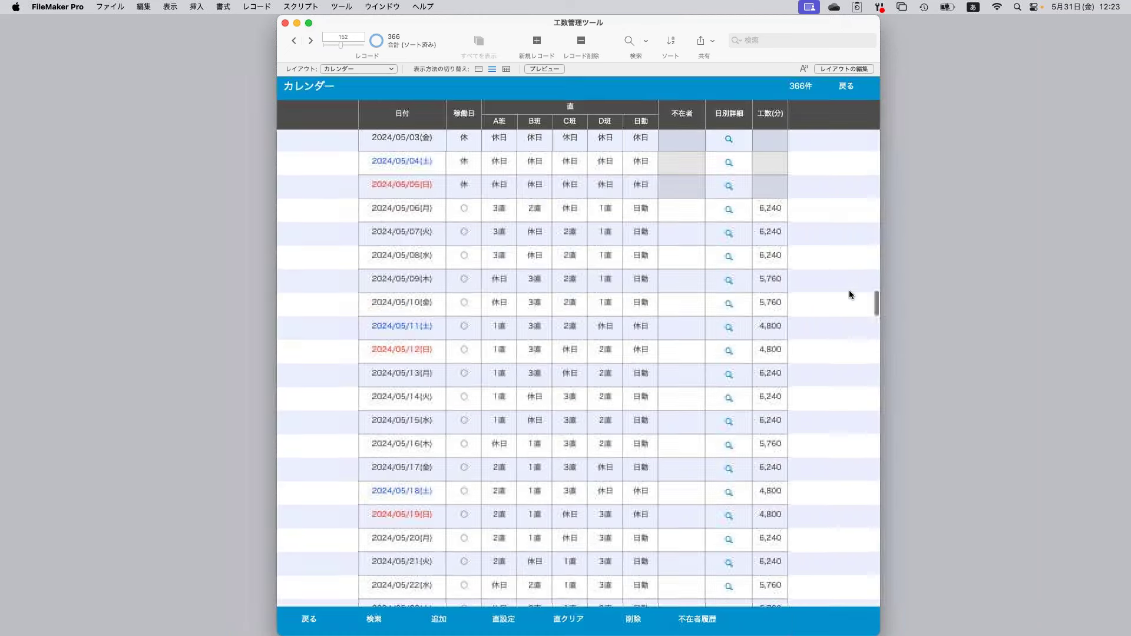
pyautogui.click(310, 213)
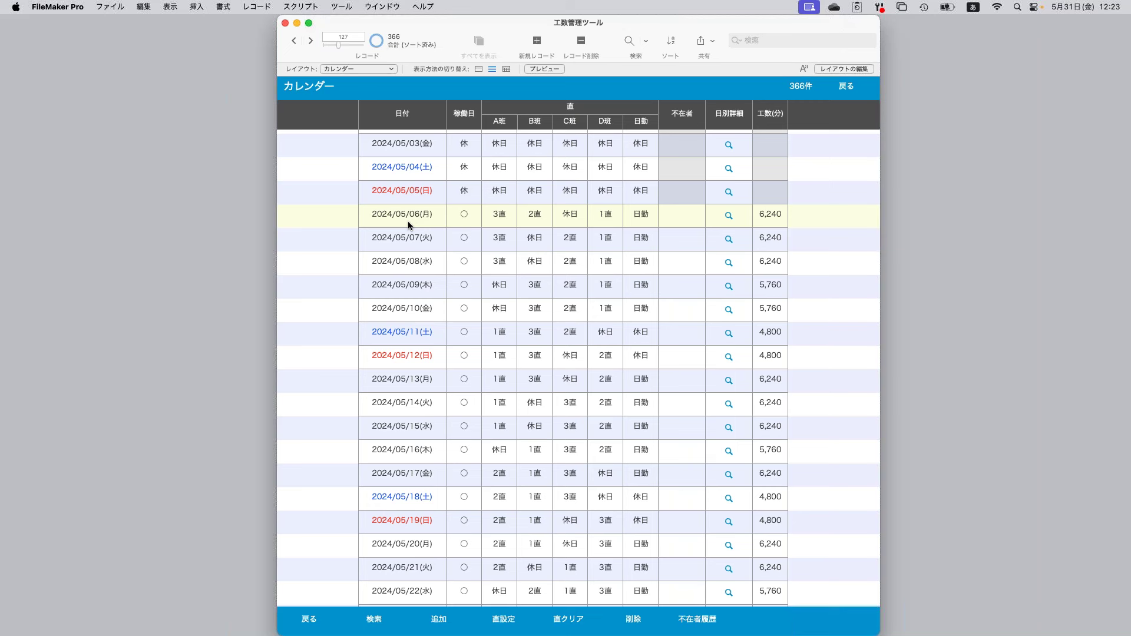
pyautogui.click(573, 620)
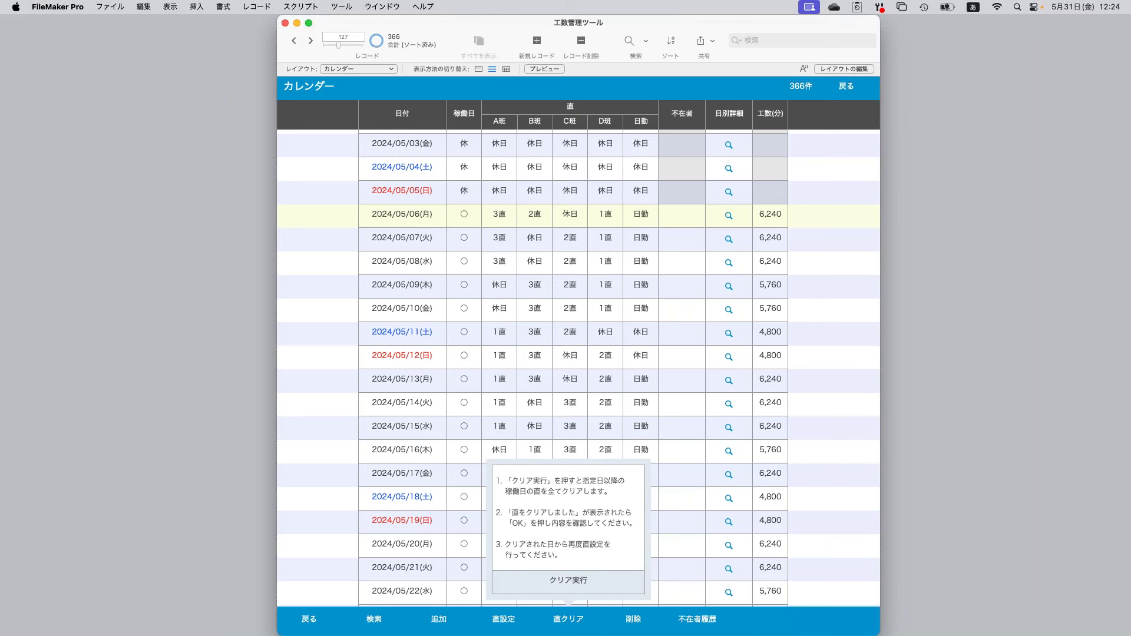
pyautogui.click(569, 580)
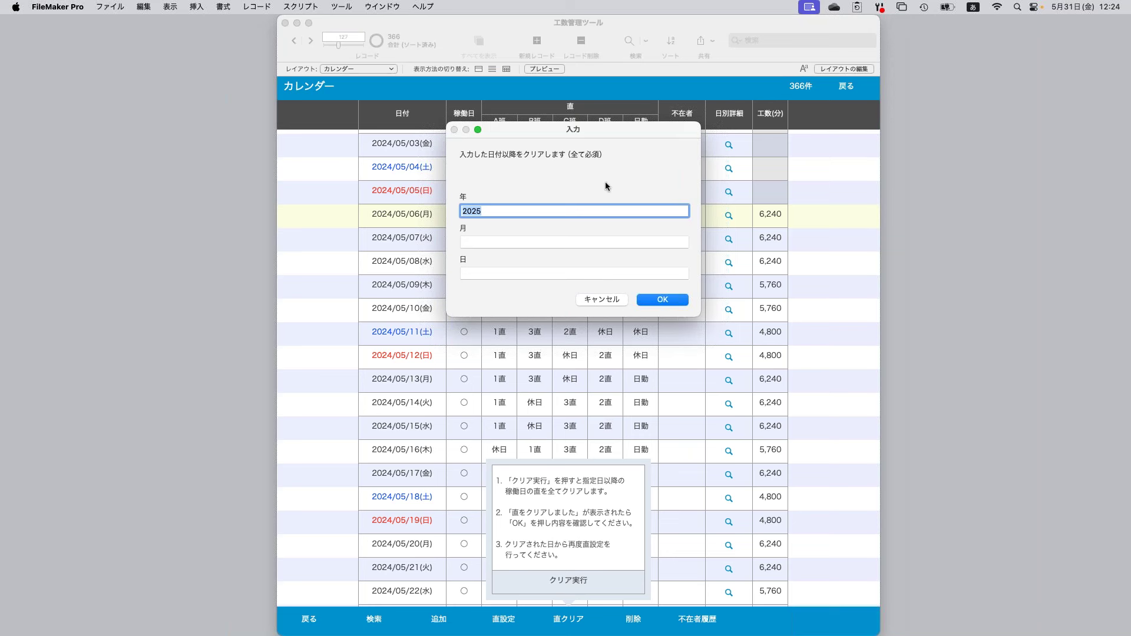
pyautogui.click(547, 211)
pyautogui.hotkey('ctrl', 'space')
pyautogui.press('BackSpace')
pyautogui.write('4')
pyautogui.click(538, 241)
pyautogui.write('5')
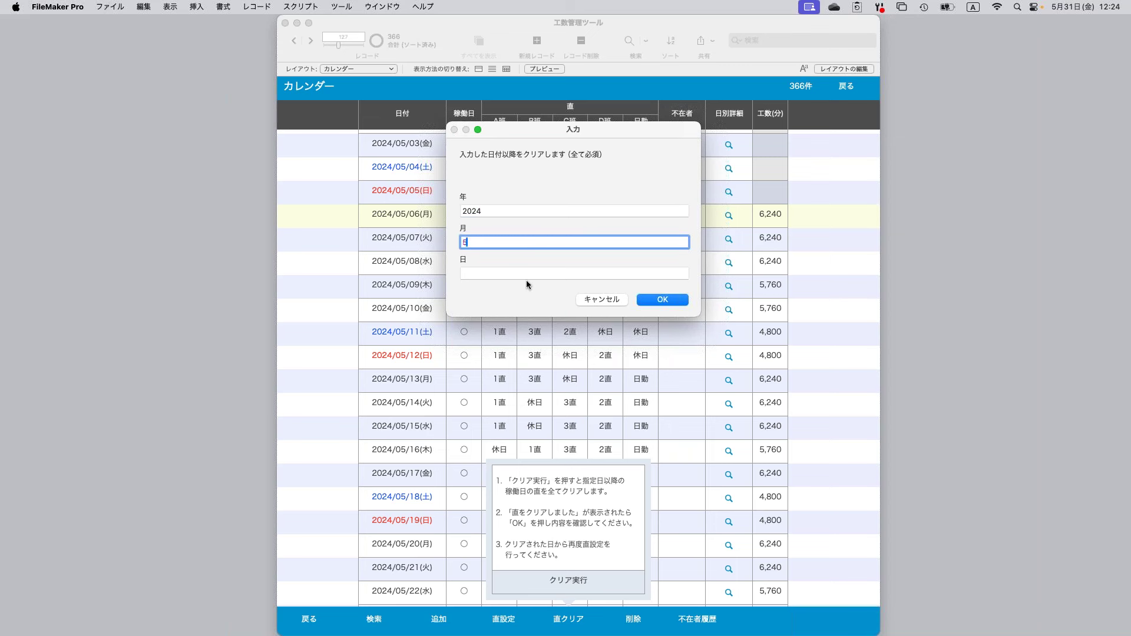
pyautogui.click(531, 274)
pyautogui.write('6')
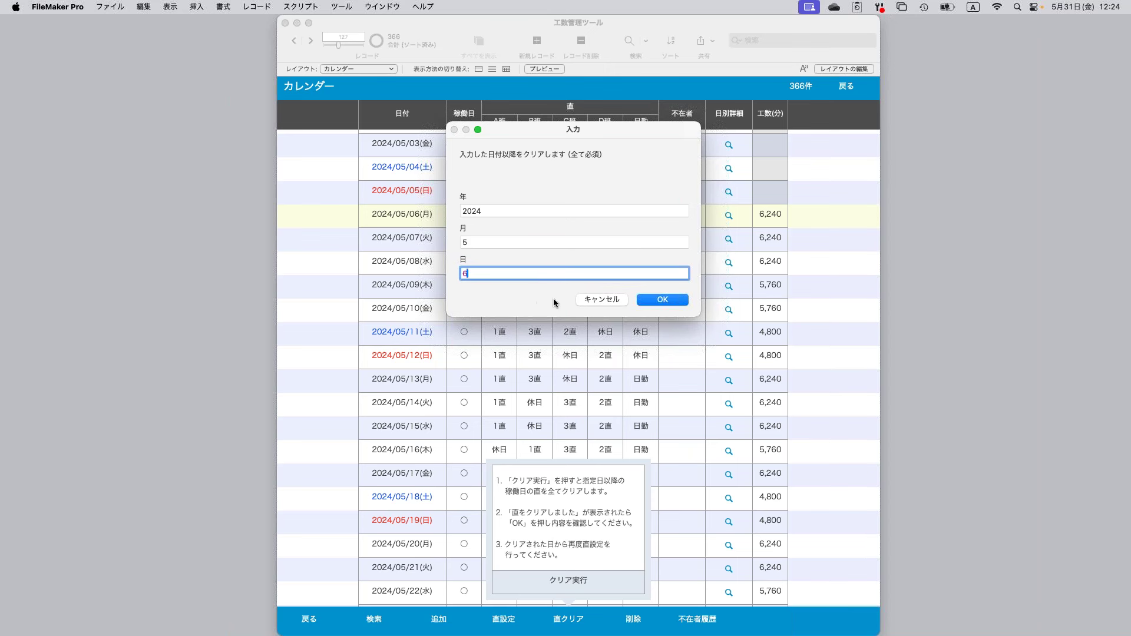
pyautogui.click(664, 301)
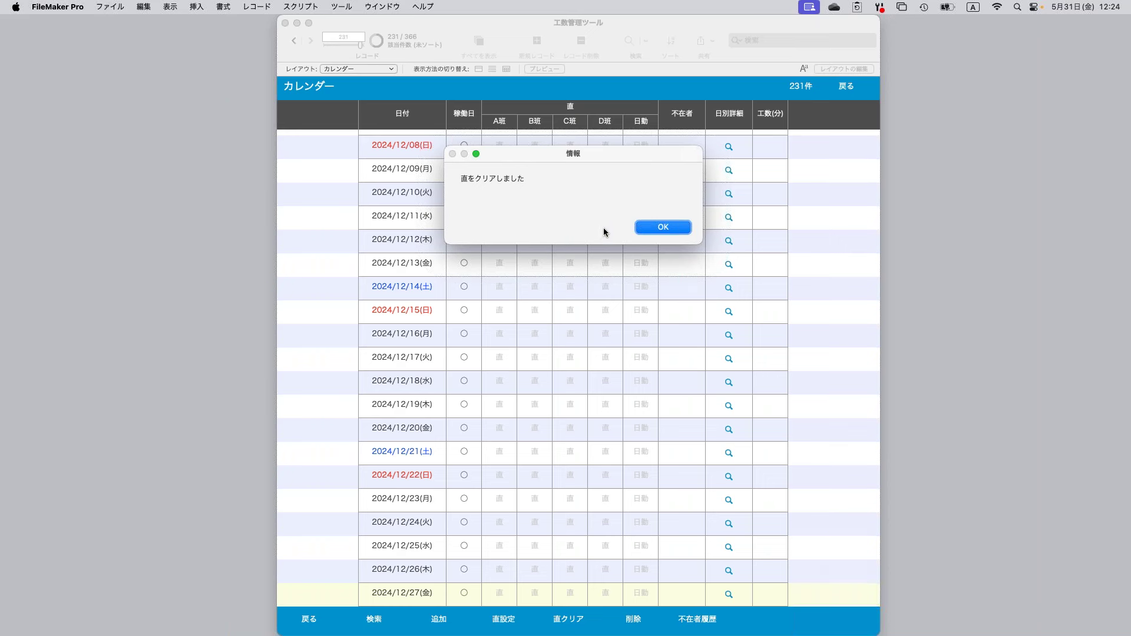
pyautogui.click(654, 230)
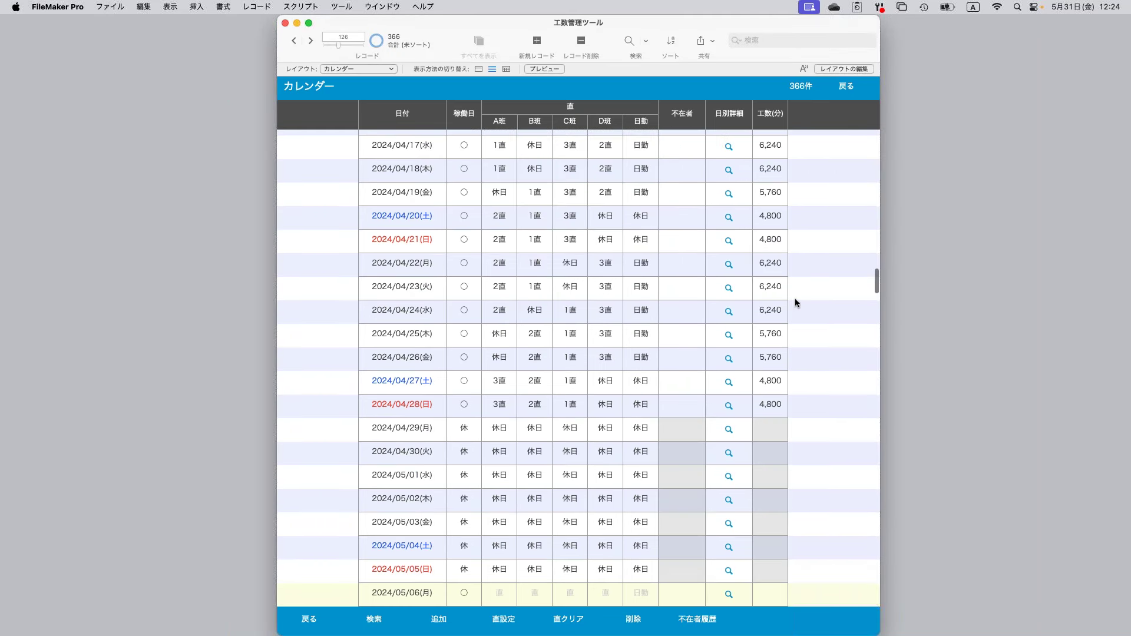
# Toggle the 2024/08/12 working-day mark to ○ and back to 休.
pyautogui.scroll(-5, 795, 303)
pyautogui.scroll(-10, 795, 304)
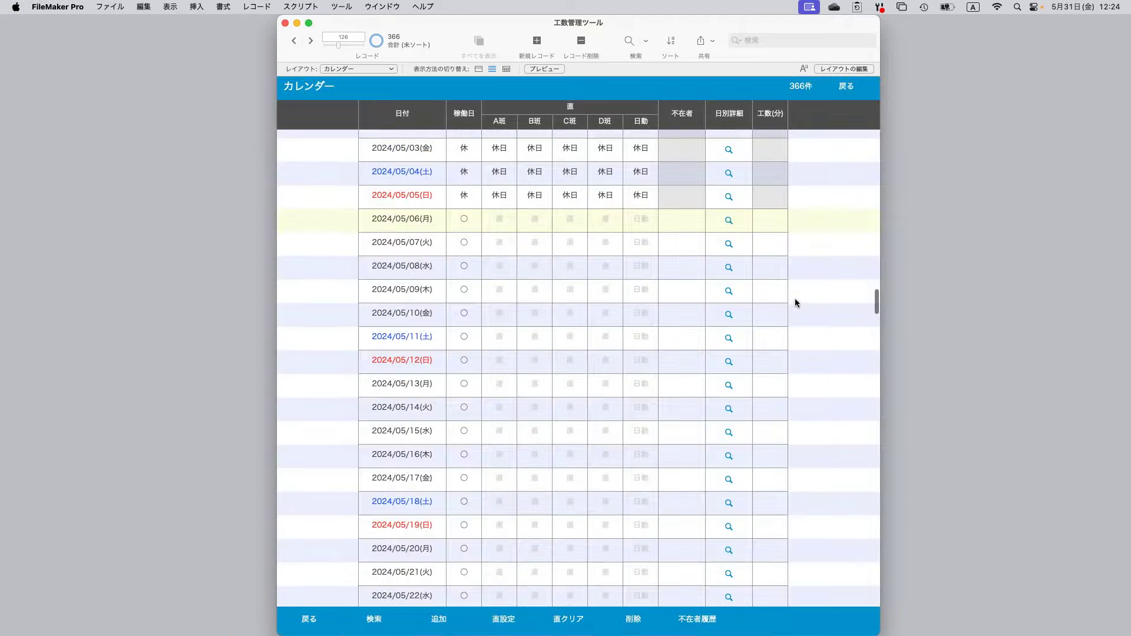
pyautogui.scroll(-20, 796, 304)
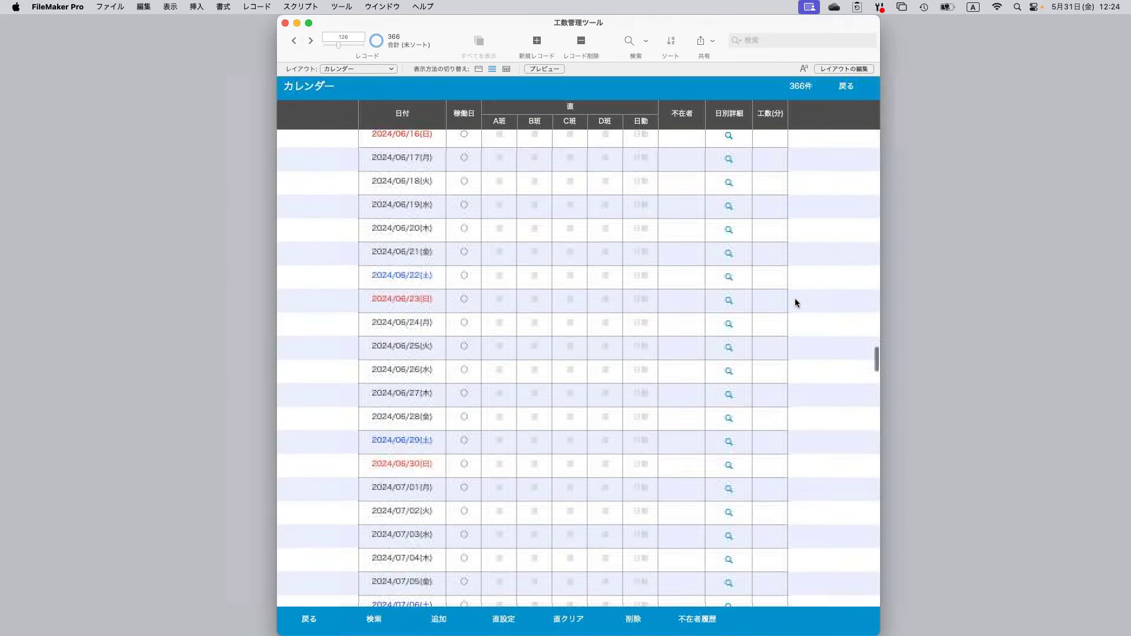
pyautogui.scroll(-5, 795, 304)
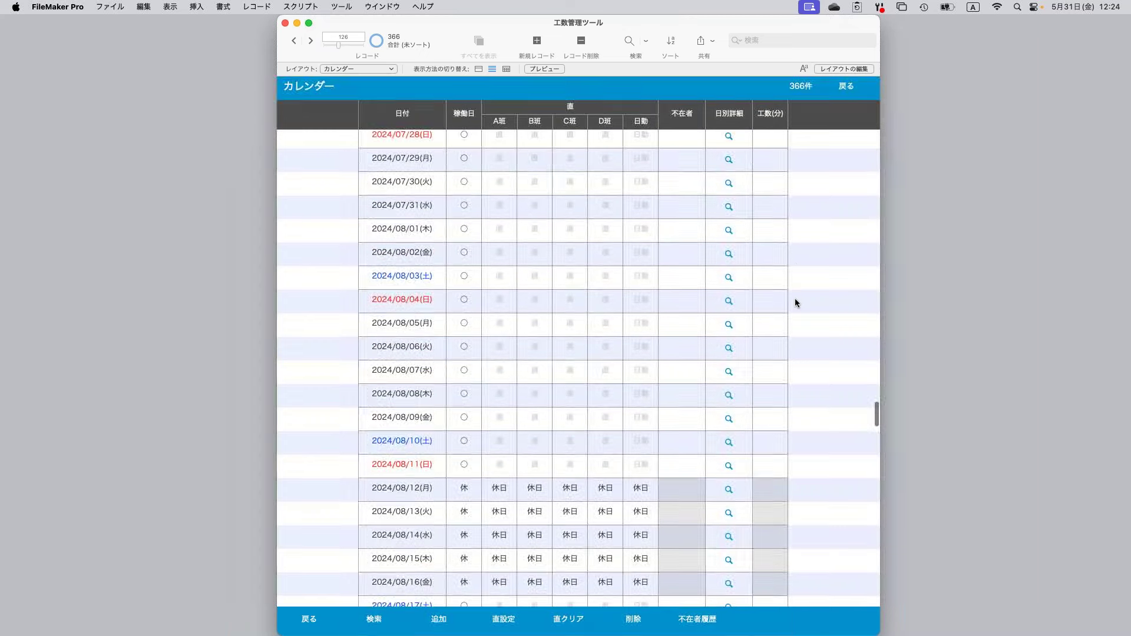
pyautogui.scroll(-1, 795, 303)
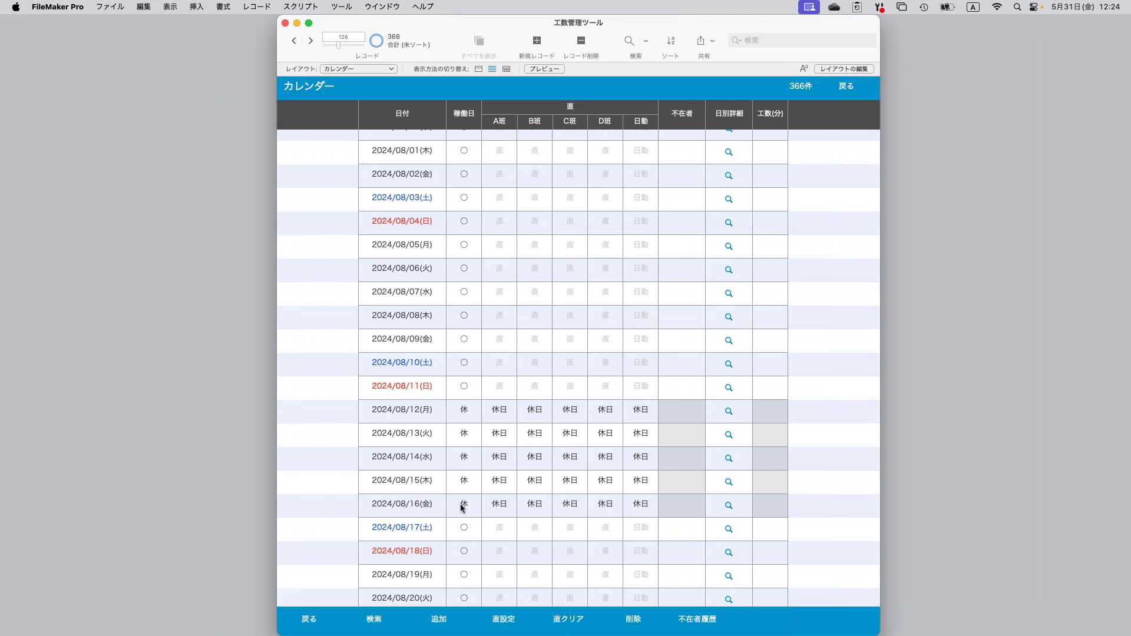
pyautogui.click(464, 414)
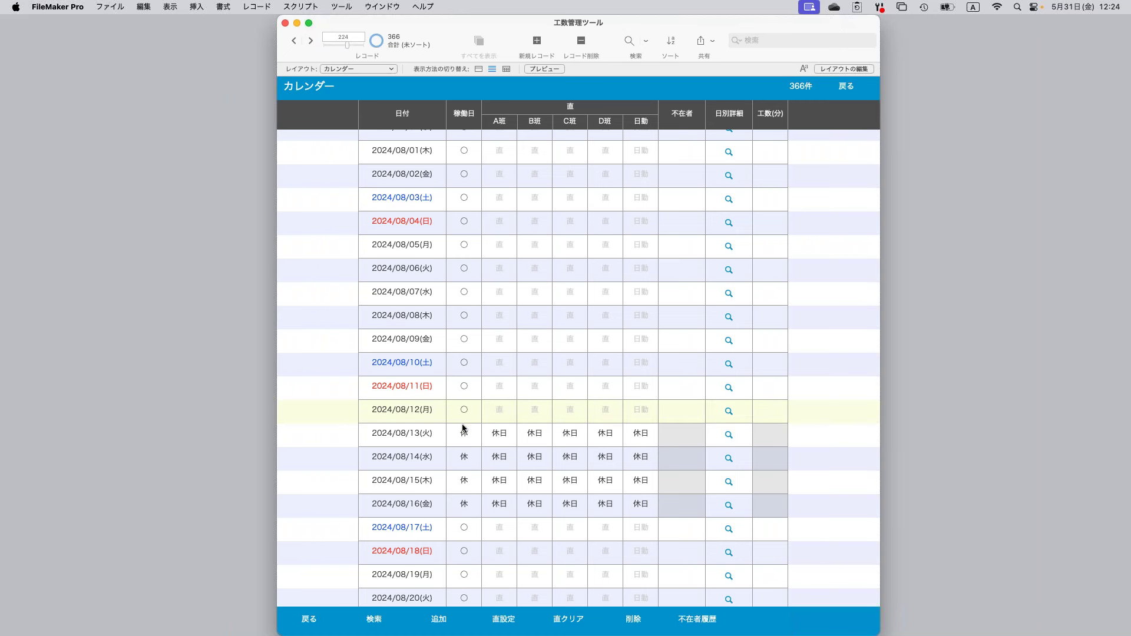
pyautogui.click(464, 412)
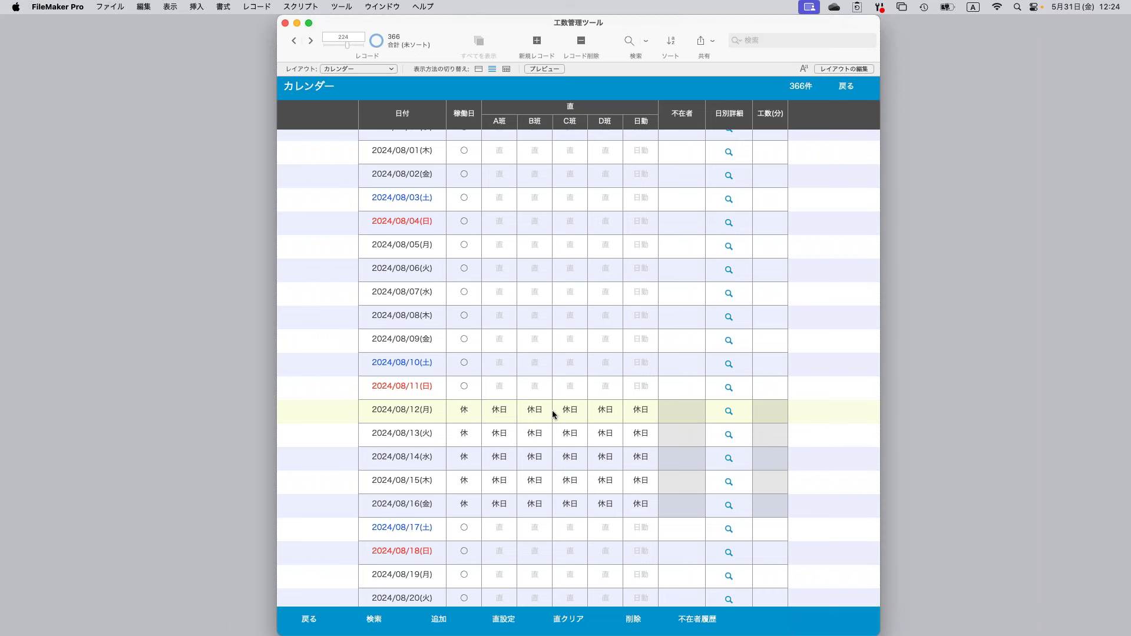
# Return to the 2024/05/06 record and review the shift-setting (直設定) instructions.
pyautogui.scroll(20, 787, 381)
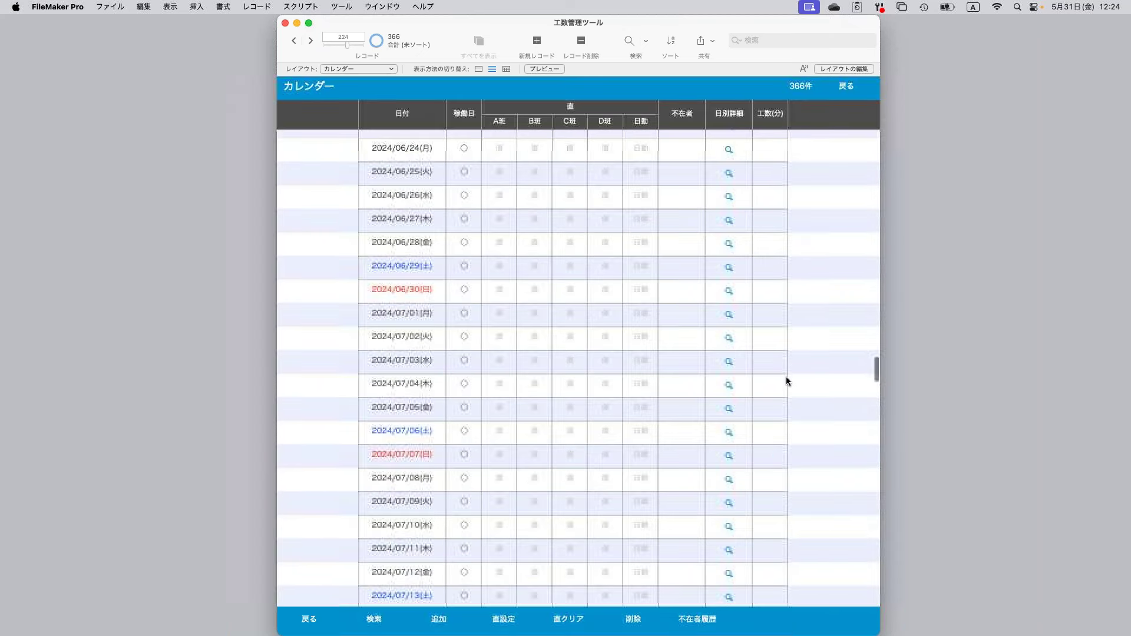
pyautogui.scroll(15, 786, 380)
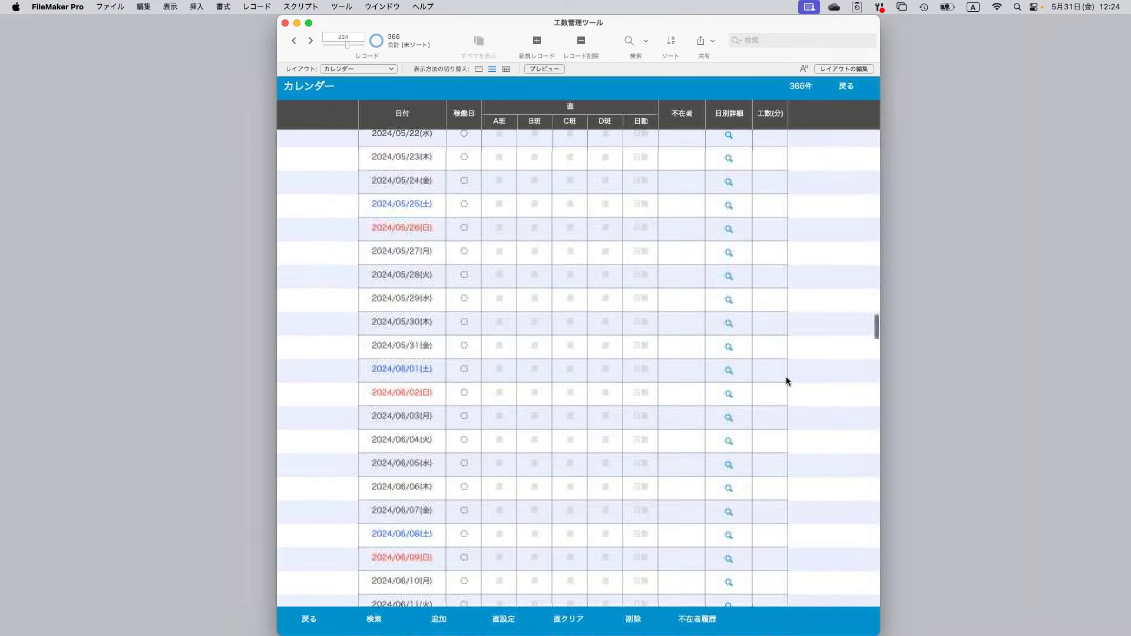
pyautogui.scroll(5, 786, 382)
pyautogui.click(305, 250)
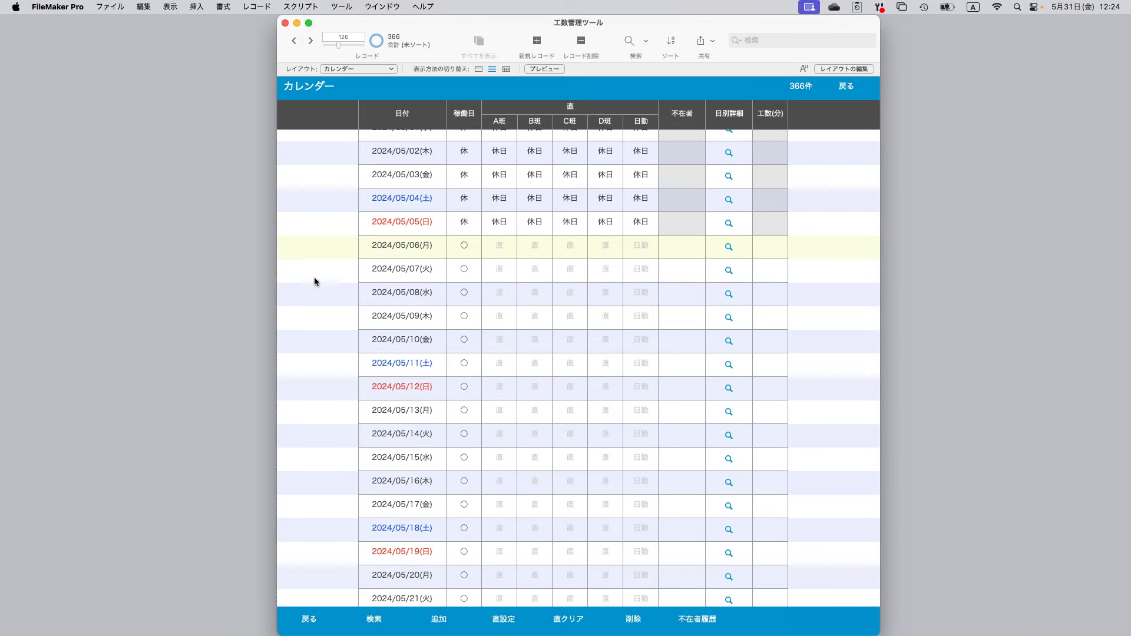
pyautogui.click(504, 620)
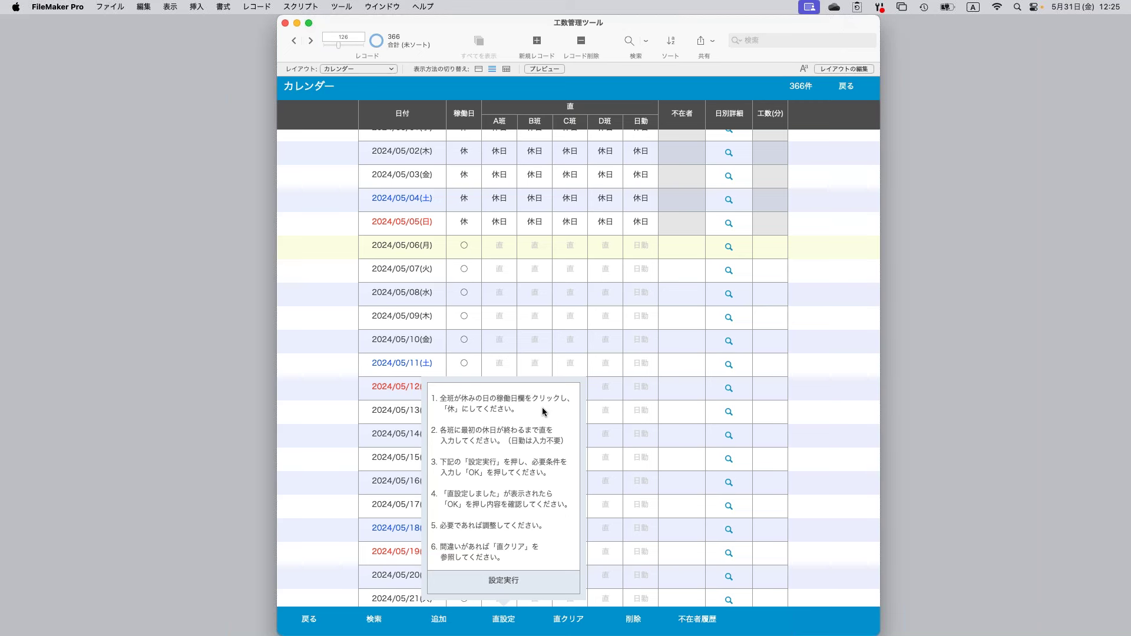
pyautogui.scroll(4, 457, 230)
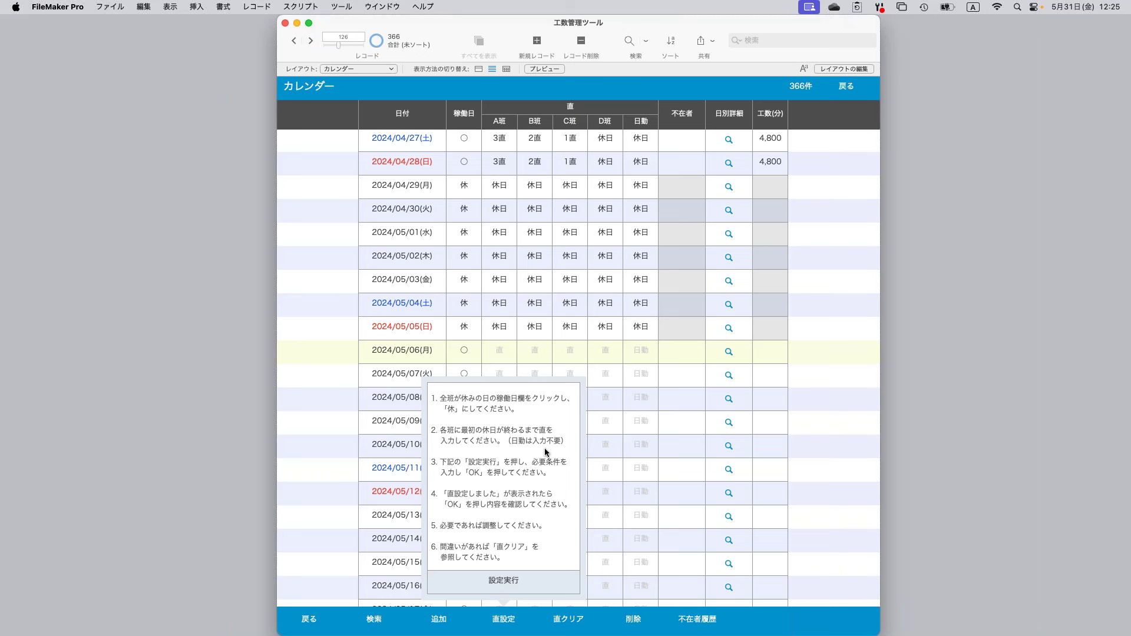
pyautogui.click(326, 348)
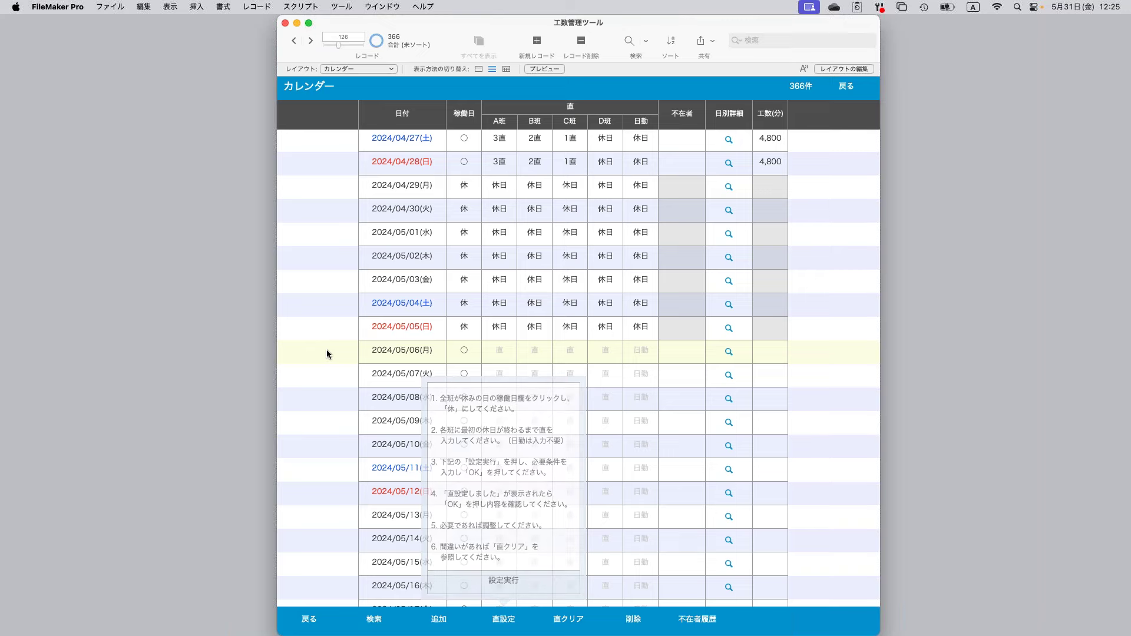
# Assign A班 the shift 1直 for 2024/05/06 through 05/10 and 休日 for 05/11.
pyautogui.scroll(-3, 473, 374)
pyautogui.click(494, 286)
pyautogui.click(556, 309)
pyautogui.click(507, 289)
pyautogui.click(530, 303)
pyautogui.click(512, 297)
pyautogui.click(530, 303)
pyautogui.click(495, 325)
pyautogui.click(544, 309)
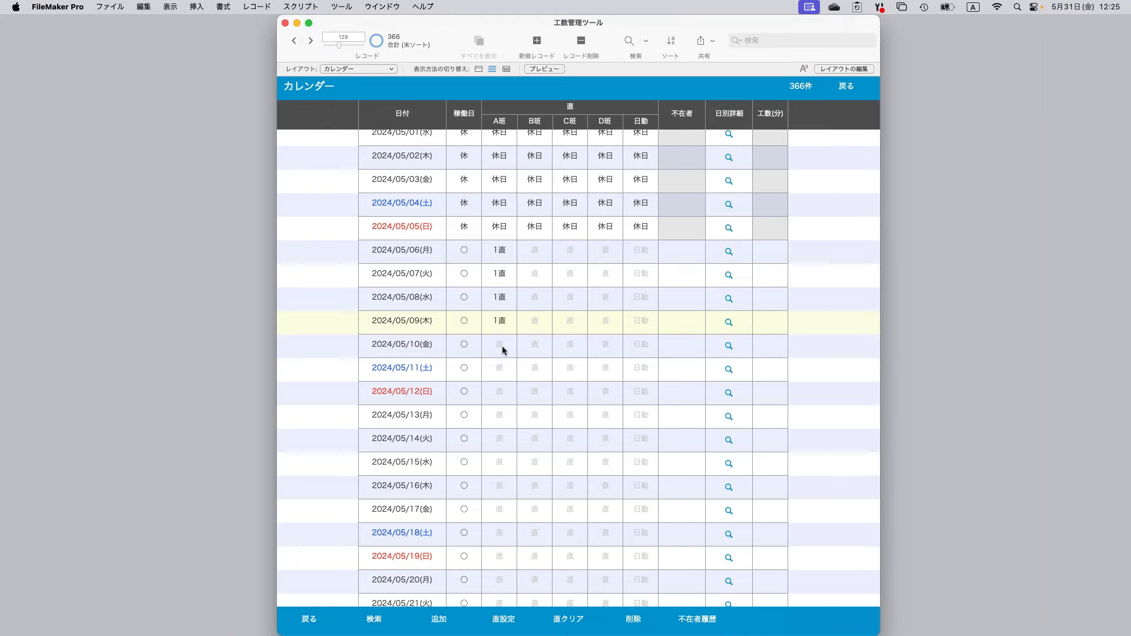
pyautogui.click(503, 349)
pyautogui.click(566, 303)
pyautogui.click(504, 372)
pyautogui.click(547, 398)
# Assign B班 the shift 3直 for 2024/05/06 through 05/08 and 休日 for 05/09 and 05/10.
pyautogui.click(536, 348)
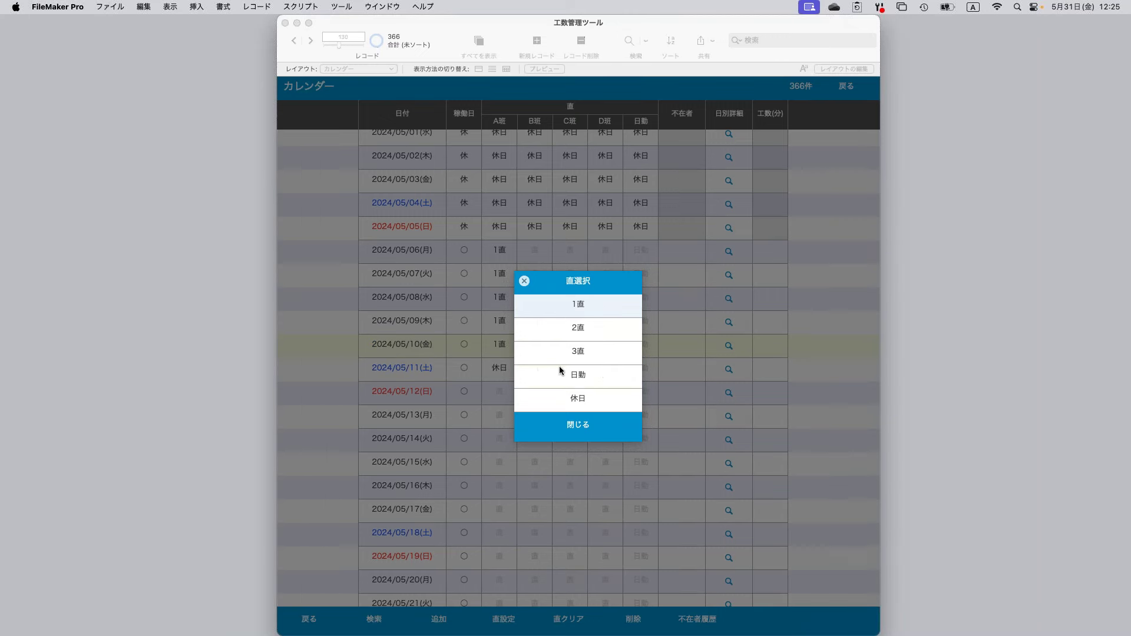
pyautogui.click(564, 395)
pyautogui.click(540, 328)
pyautogui.click(560, 397)
pyautogui.click(536, 298)
pyautogui.click(581, 351)
pyautogui.click(533, 282)
pyautogui.click(567, 353)
pyautogui.click(534, 254)
pyautogui.click(567, 351)
# Assign C班 the shift 2直 for 2024/05/06 and 休日 for 05/07 and 05/08.
pyautogui.click(571, 246)
pyautogui.click(599, 330)
pyautogui.click(572, 278)
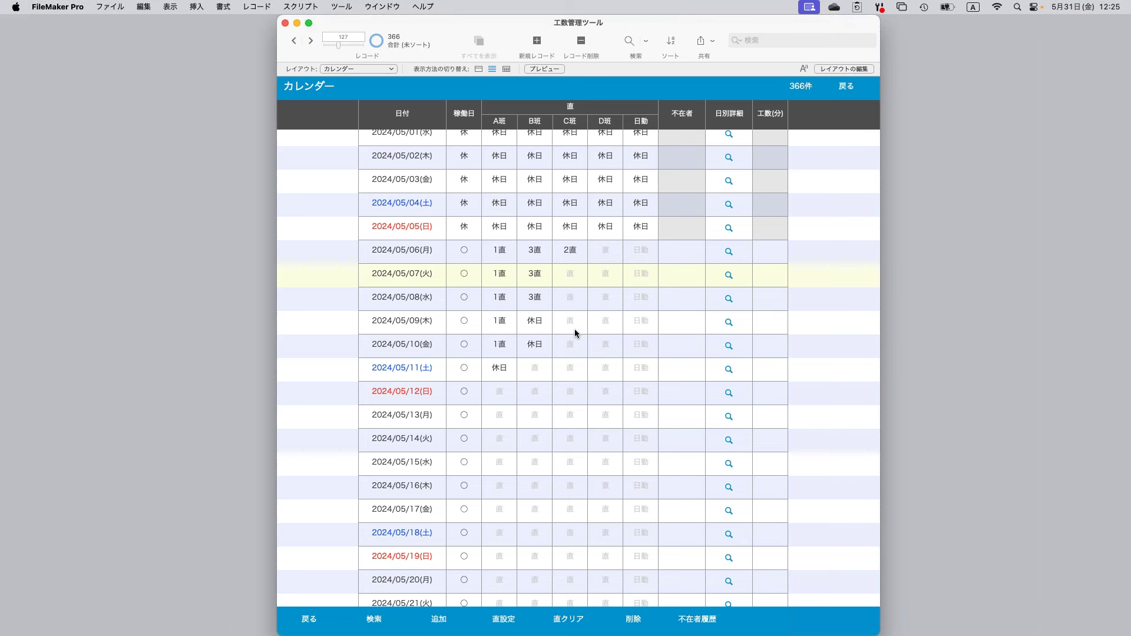
pyautogui.click(582, 399)
pyautogui.click(572, 299)
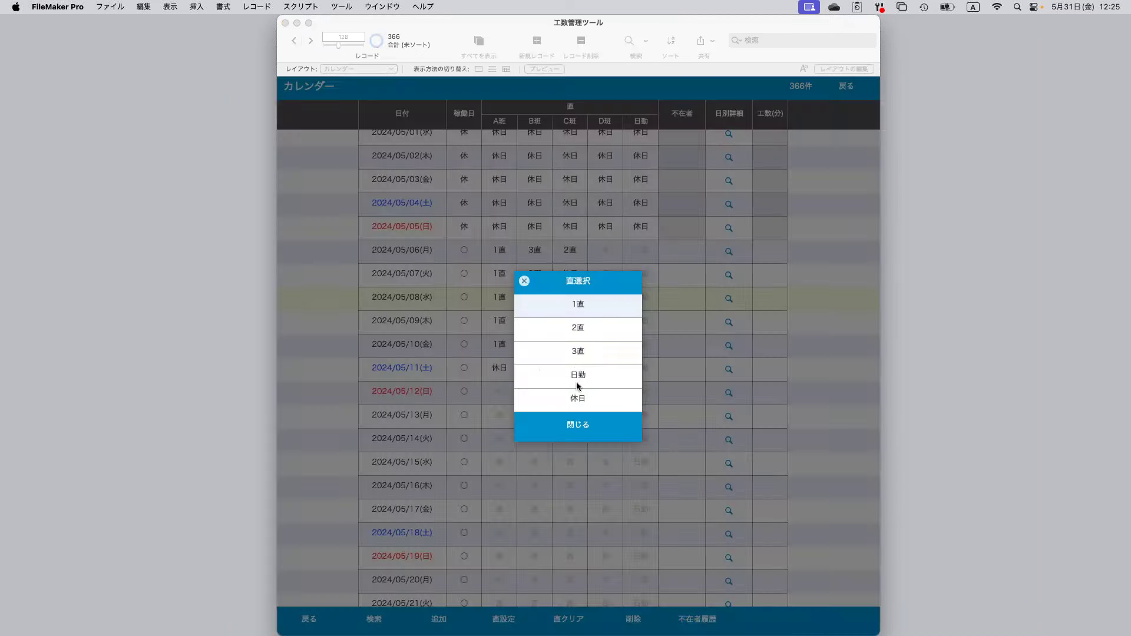
pyautogui.click(577, 398)
# Assign D班 休日 for 2024/05/06 and the shift 2直 for 05/07 through 05/11.
pyautogui.click(600, 255)
pyautogui.click(596, 393)
pyautogui.click(601, 277)
pyautogui.click(602, 330)
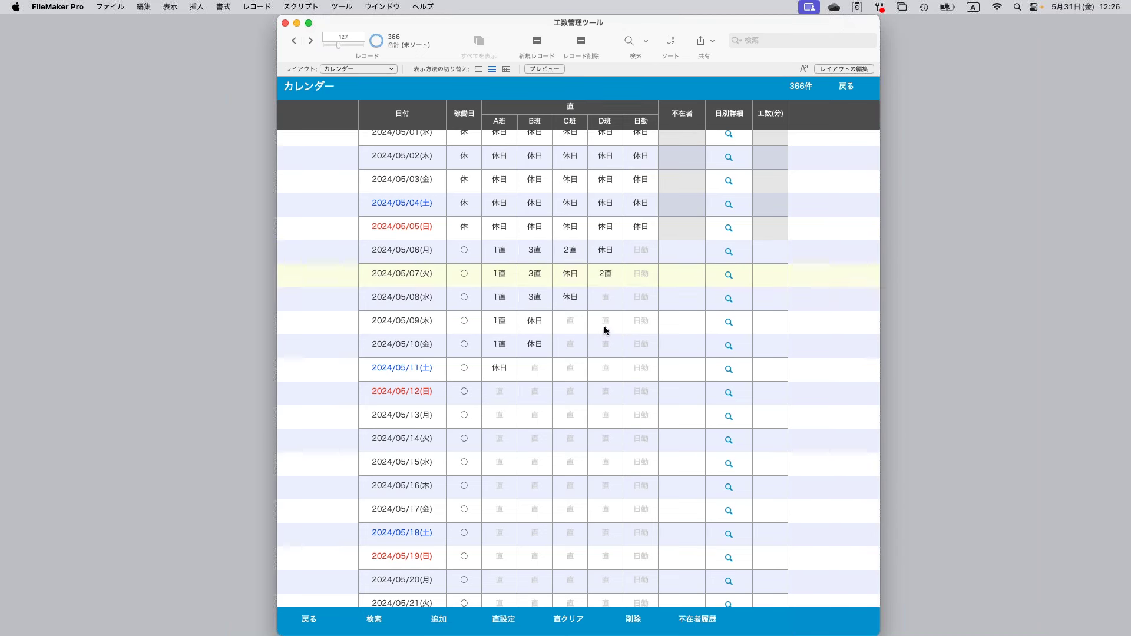
pyautogui.click(607, 301)
pyautogui.click(608, 323)
pyautogui.click(607, 321)
pyautogui.click(605, 330)
pyautogui.click(605, 345)
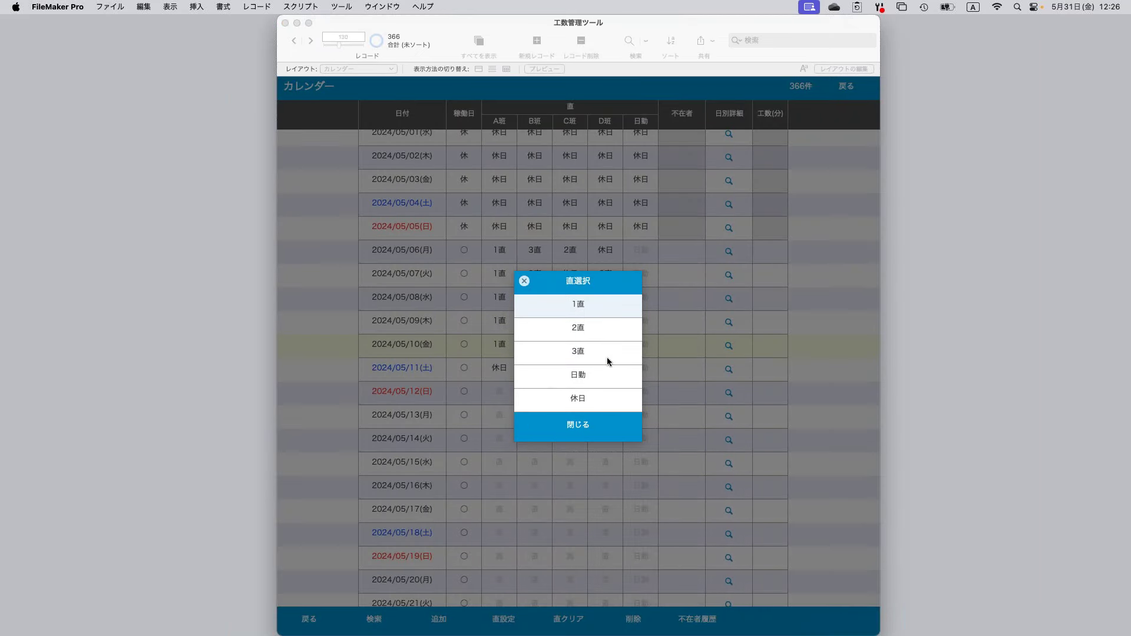
pyautogui.click(606, 334)
pyautogui.click(608, 375)
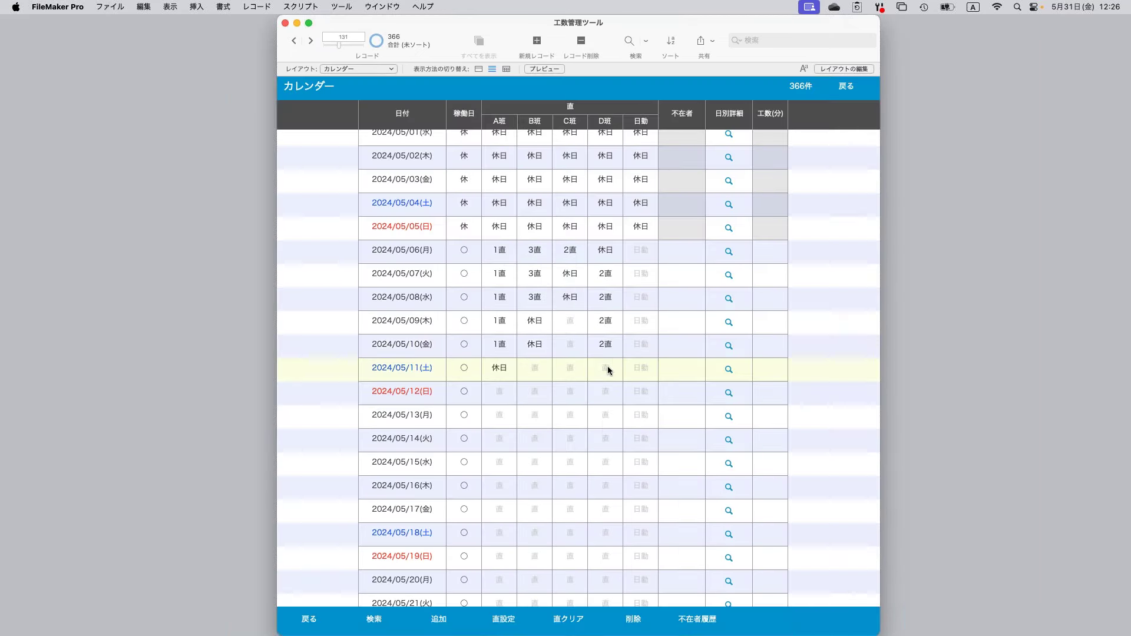
pyautogui.click(606, 331)
# Assign D班 休日 for 2024/05/12 and 05/13.
pyautogui.click(607, 394)
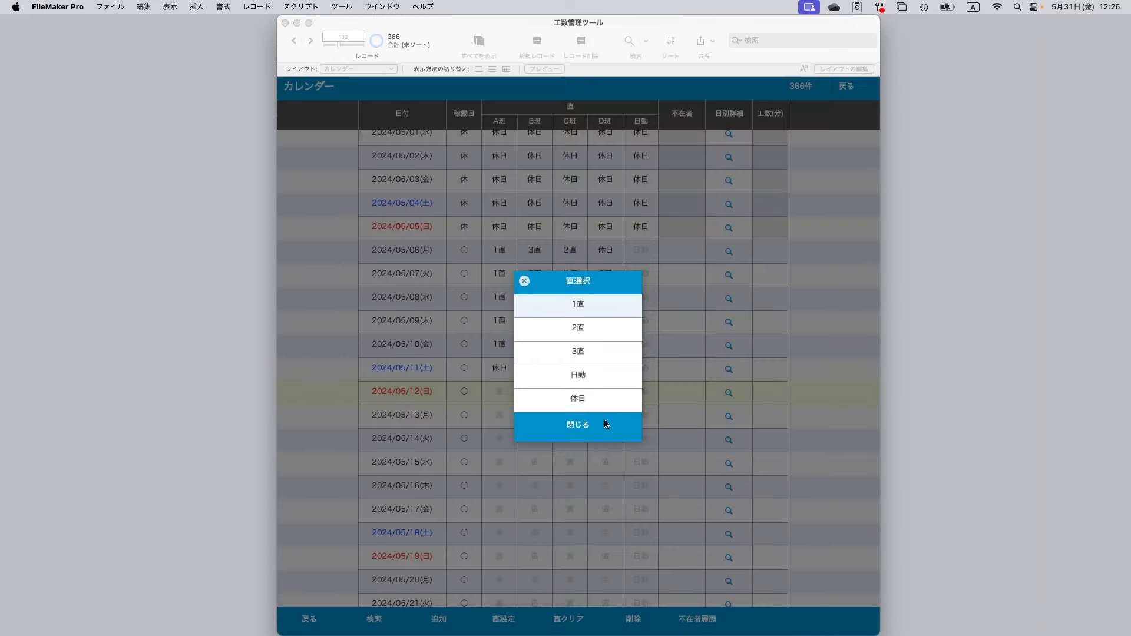
pyautogui.click(602, 395)
pyautogui.click(602, 420)
pyautogui.click(599, 395)
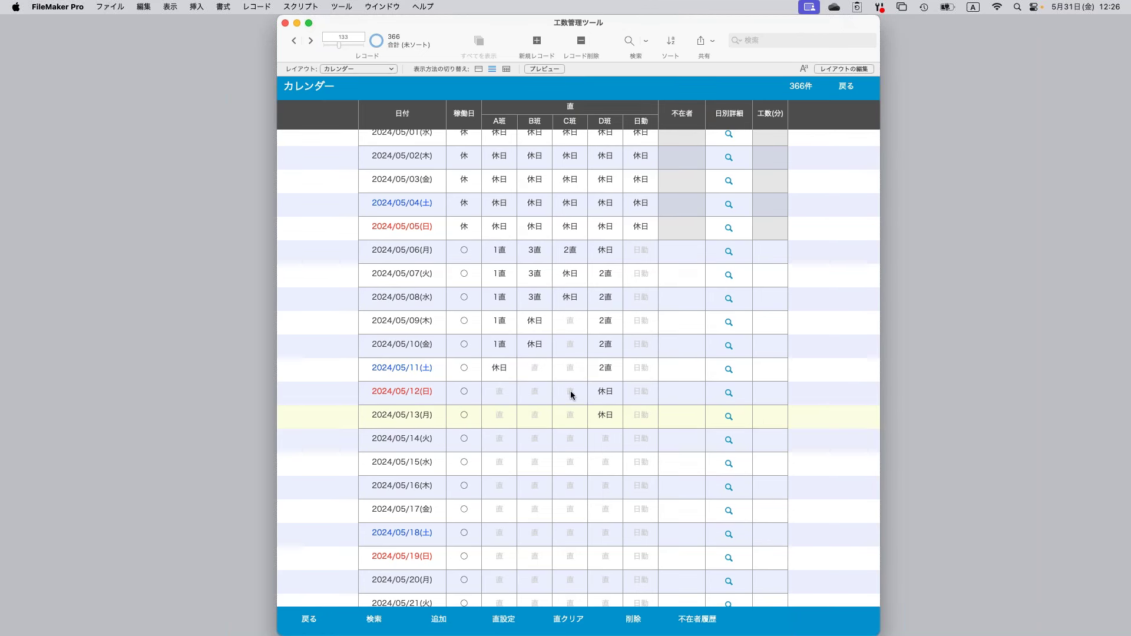
# Run the automatic shift setting (設定実行) for the year 2024 and acknowledge the completion message.
pyautogui.click(356, 252)
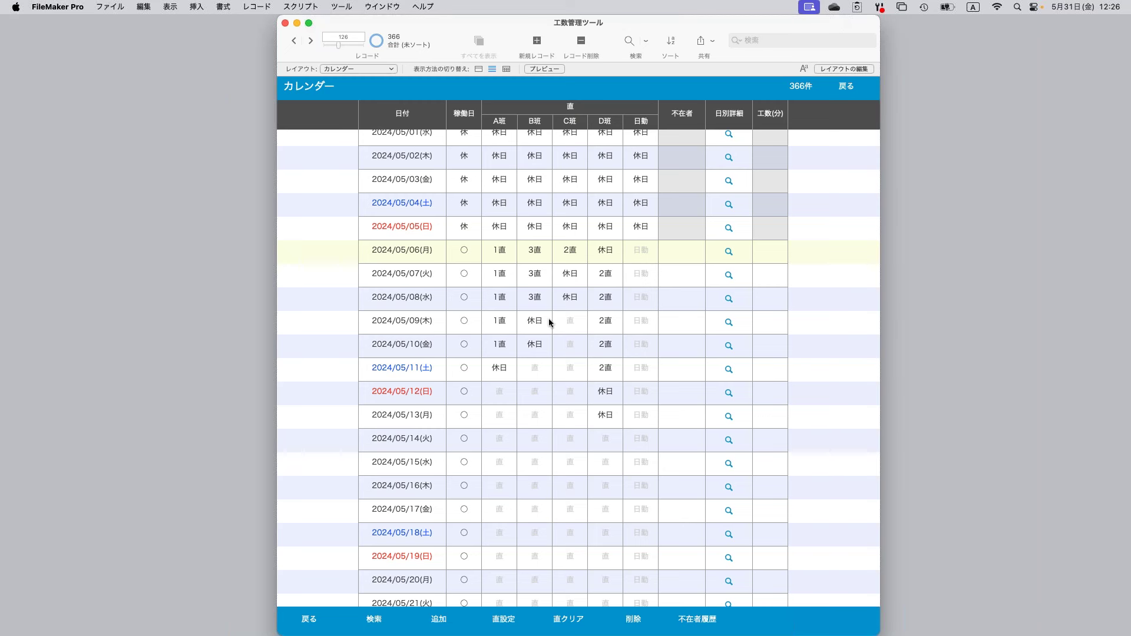
pyautogui.click(344, 415)
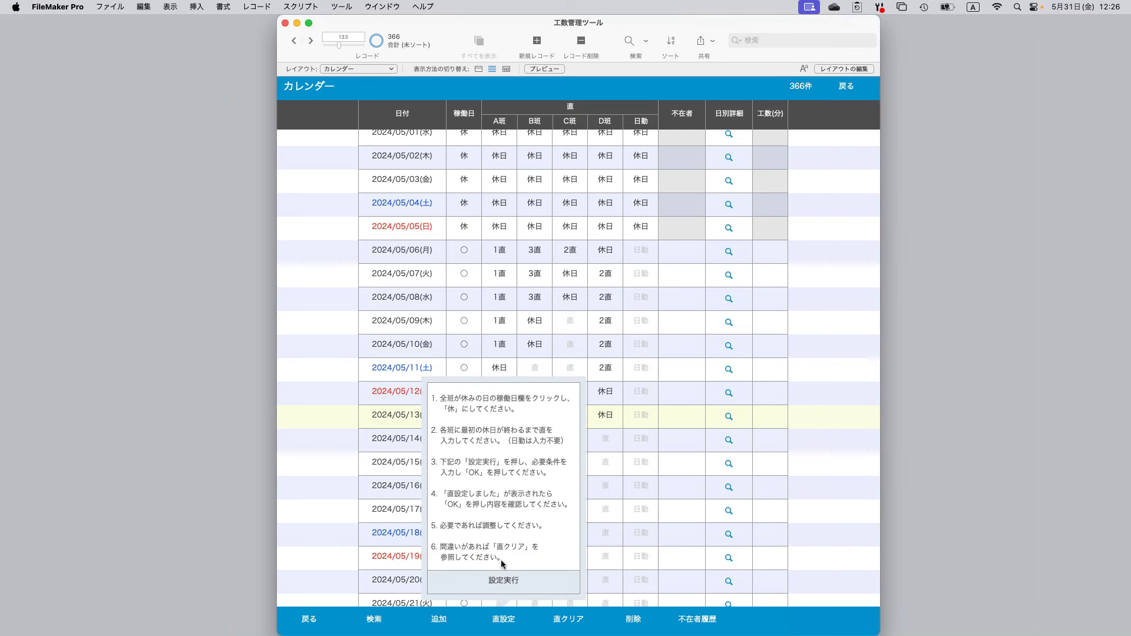
pyautogui.click(500, 579)
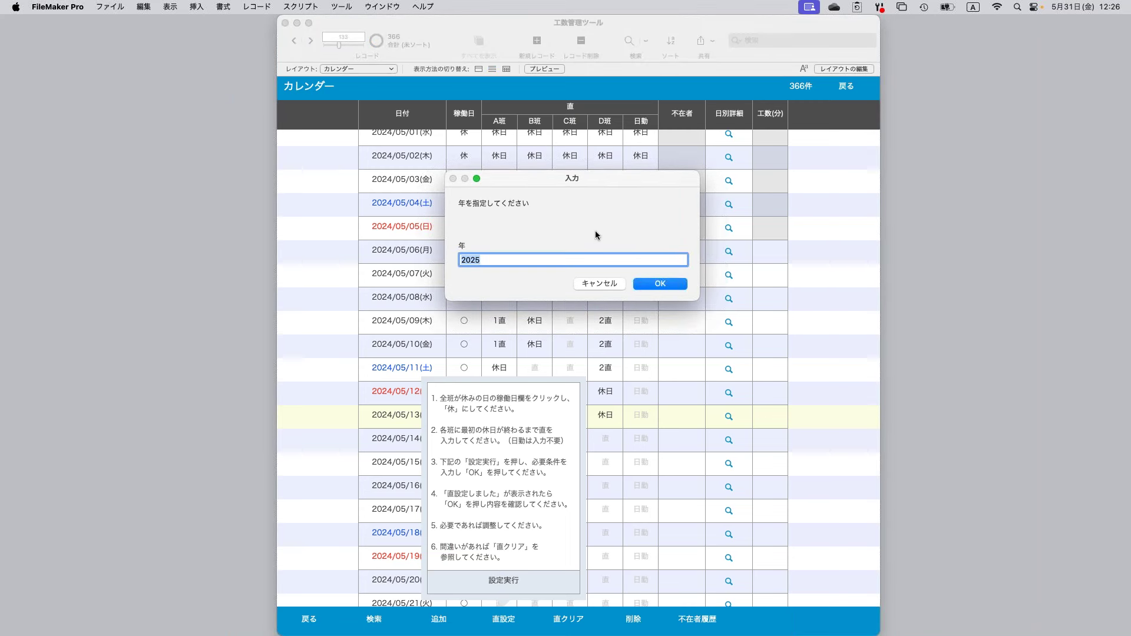
pyautogui.click(541, 260)
pyautogui.press('BackSpace')
pyautogui.write('4')
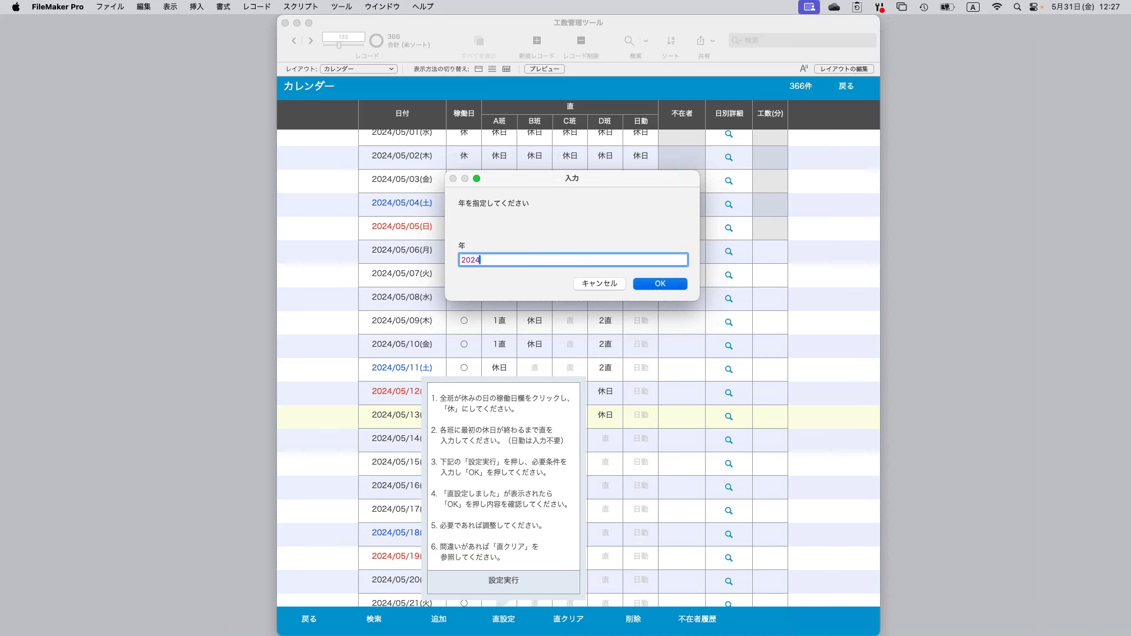
pyautogui.press('Return')
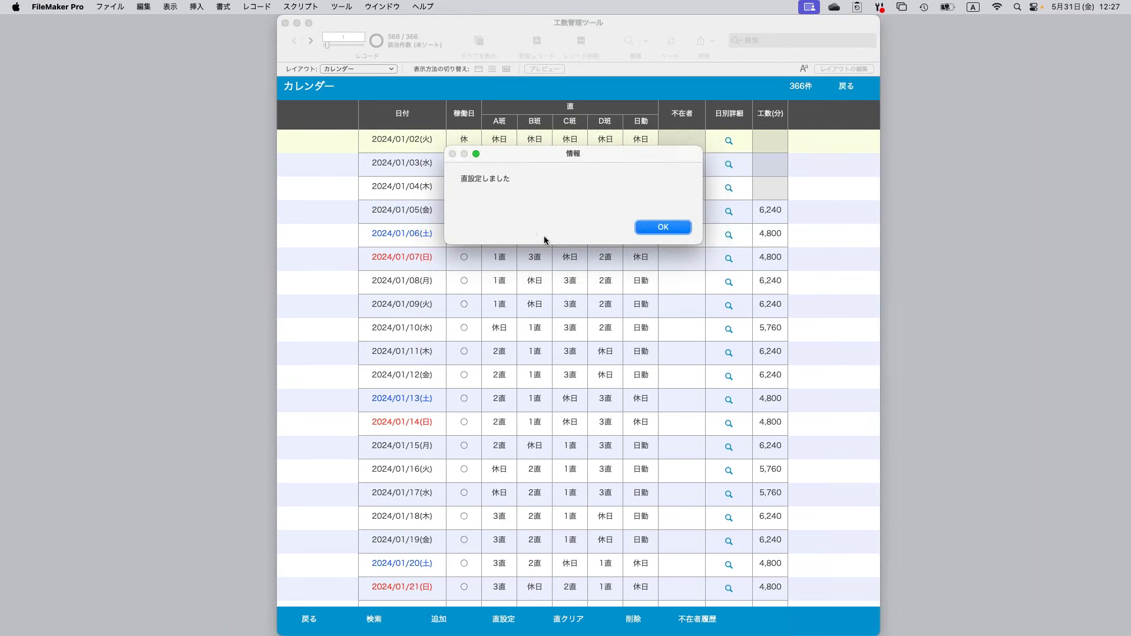
pyautogui.click(677, 228)
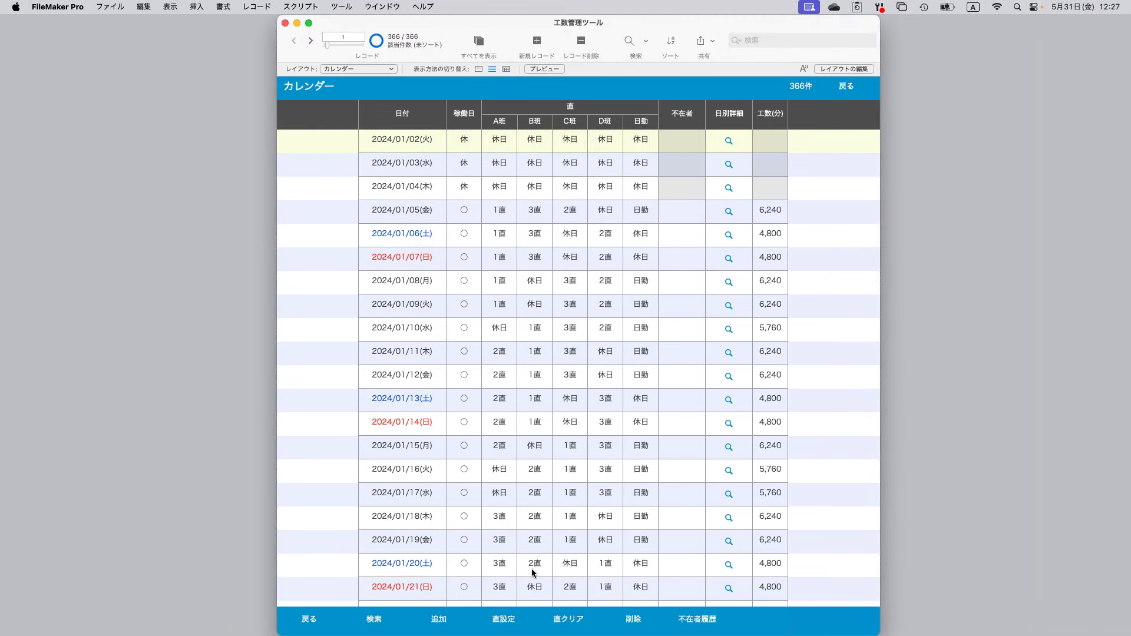
# Review the 直設定 instructions and locate the calendar row for 2024/05/06.
pyautogui.click(501, 621)
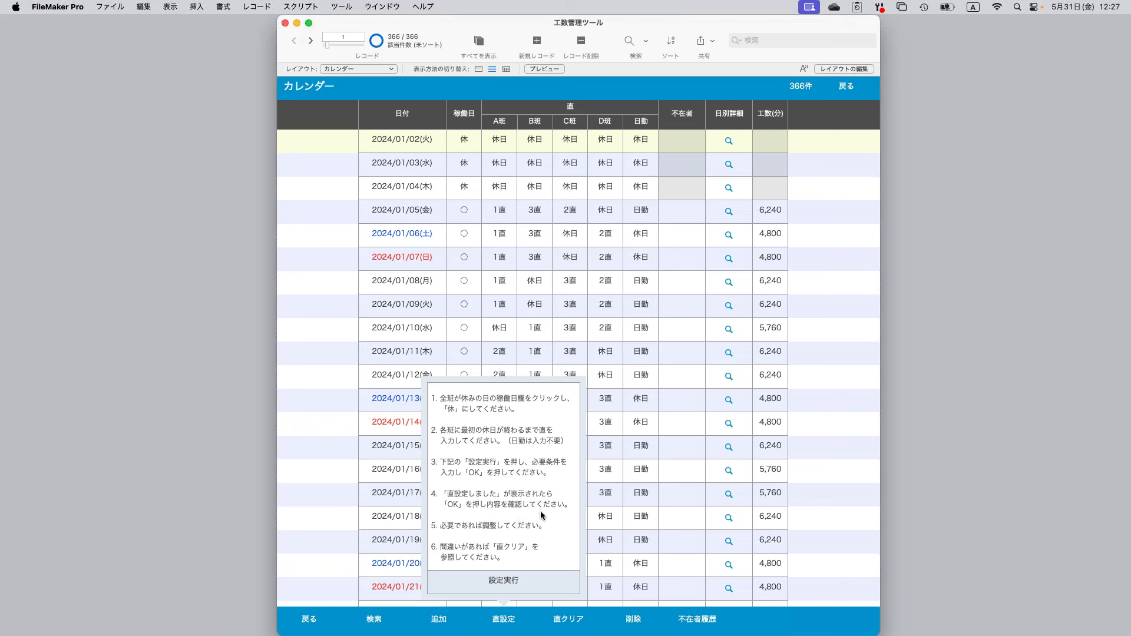
pyautogui.click(338, 426)
pyautogui.scroll(-15, 334, 320)
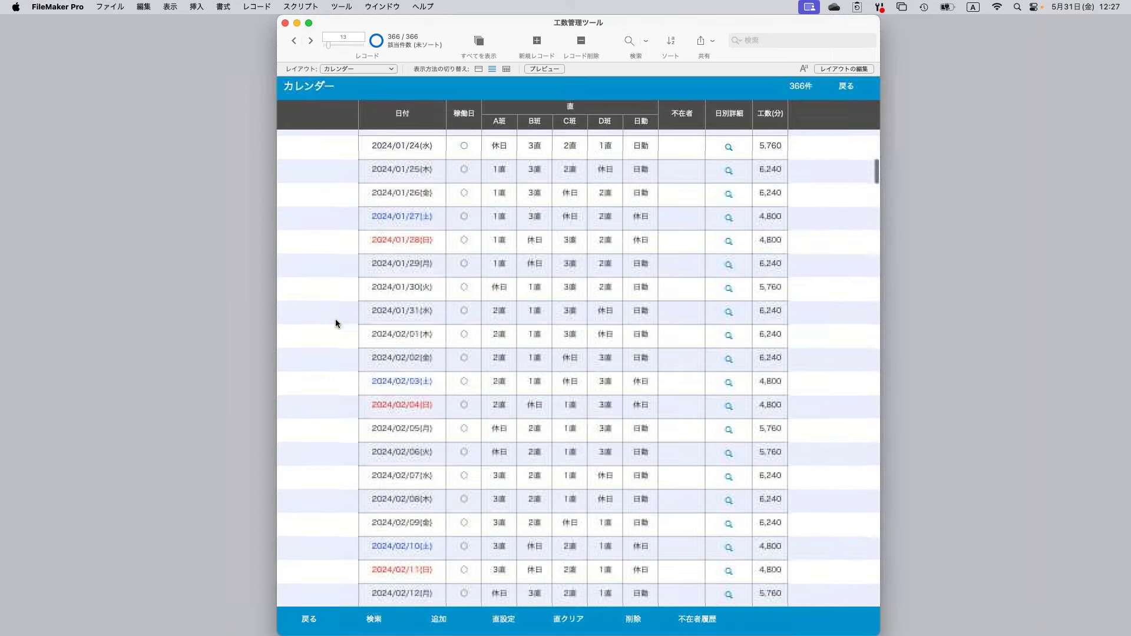
pyautogui.scroll(-20, 336, 324)
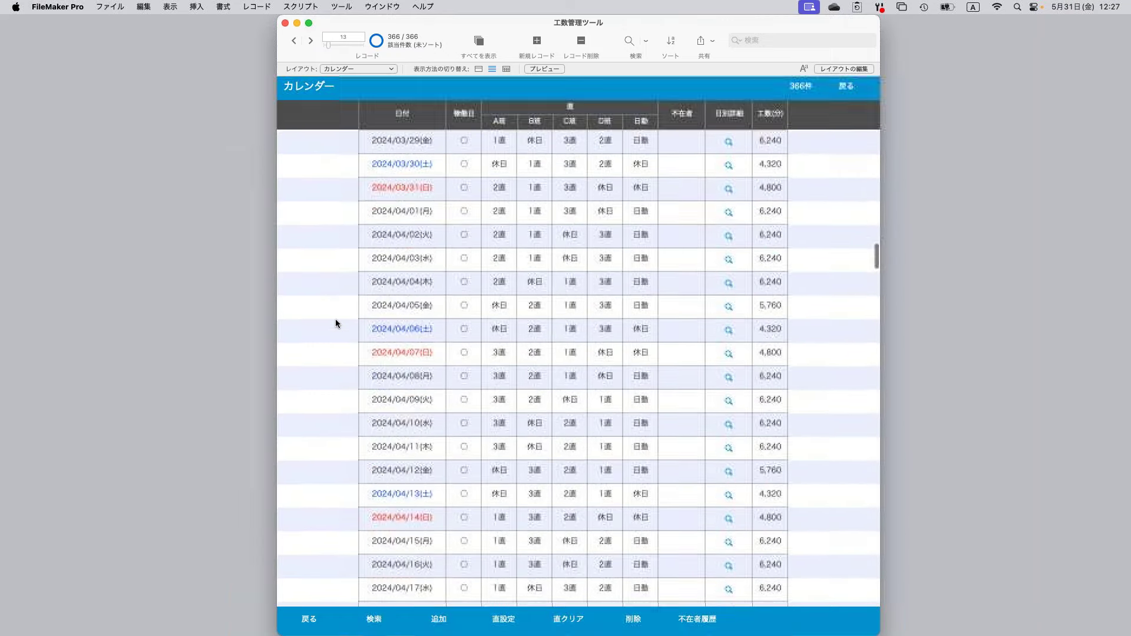
pyautogui.scroll(-13, 336, 323)
pyautogui.click(339, 247)
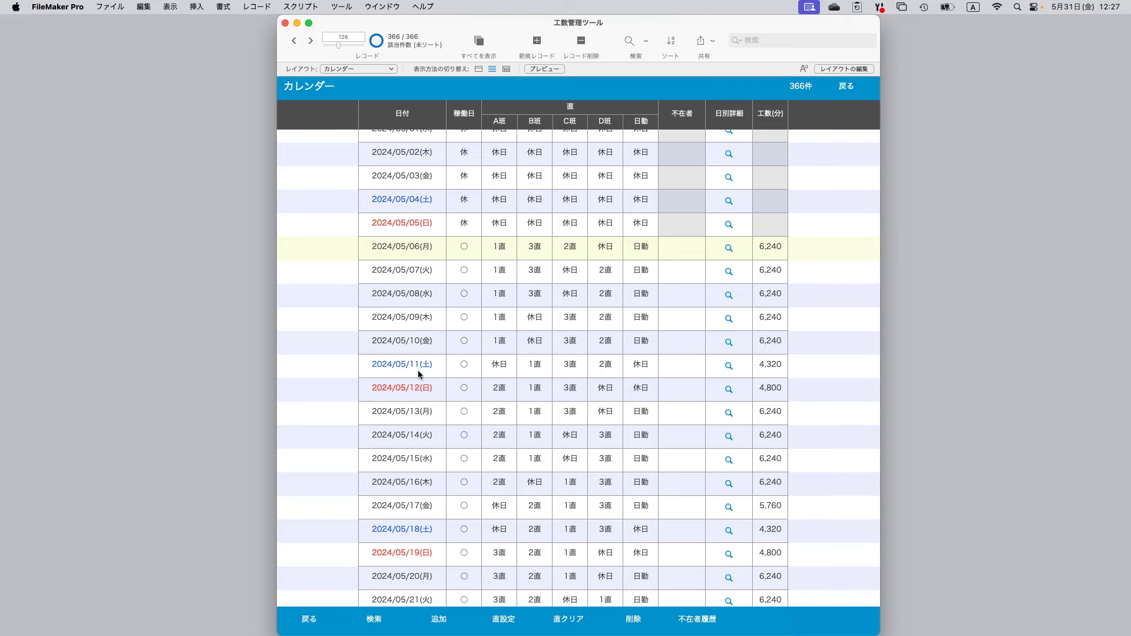
# Examine the regenerated shifts of all teams from 2024/05/06 through the end of July.
pyautogui.scroll(-4, 418, 370)
pyautogui.scroll(-5, 418, 370)
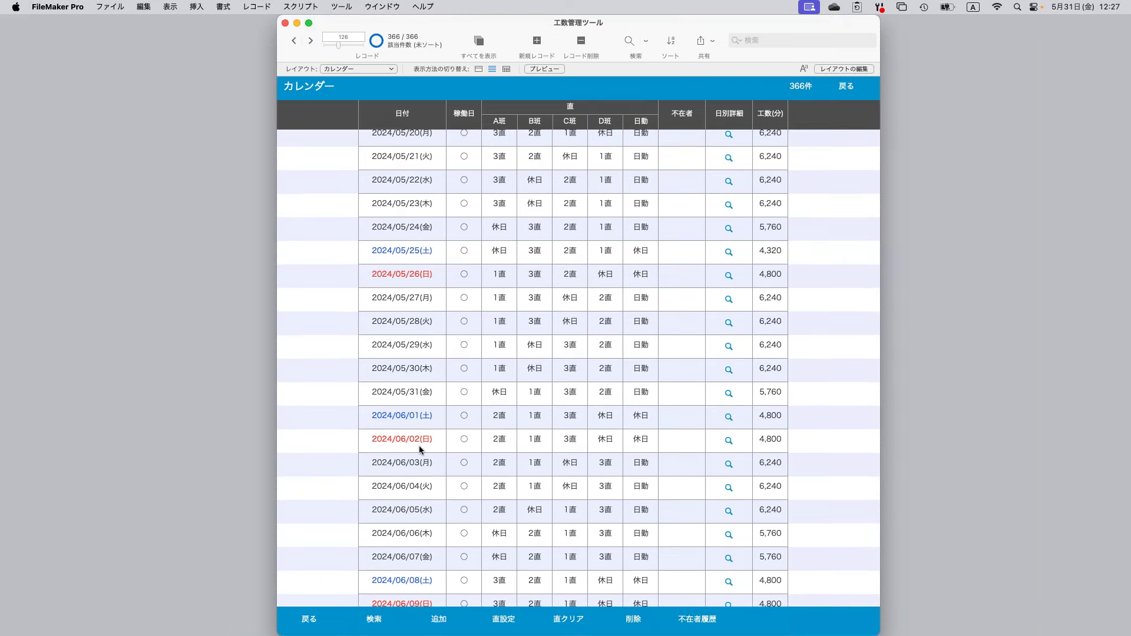
pyautogui.scroll(-6, 419, 445)
pyautogui.scroll(-2, 421, 450)
pyautogui.scroll(-5, 419, 447)
pyautogui.scroll(-8, 419, 449)
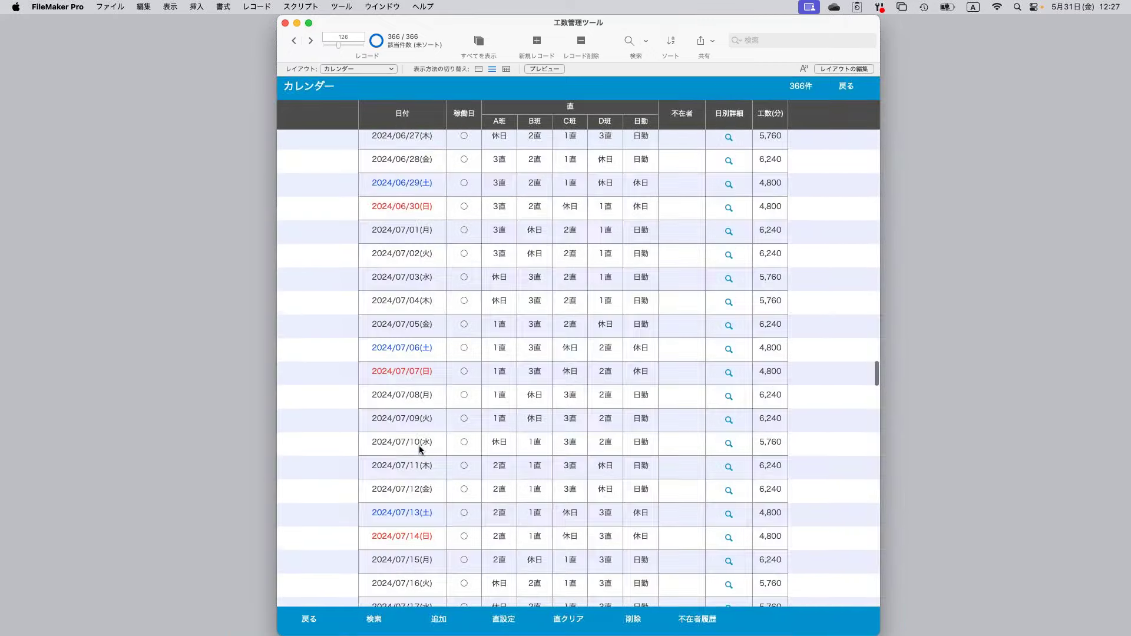
pyautogui.scroll(-5, 420, 448)
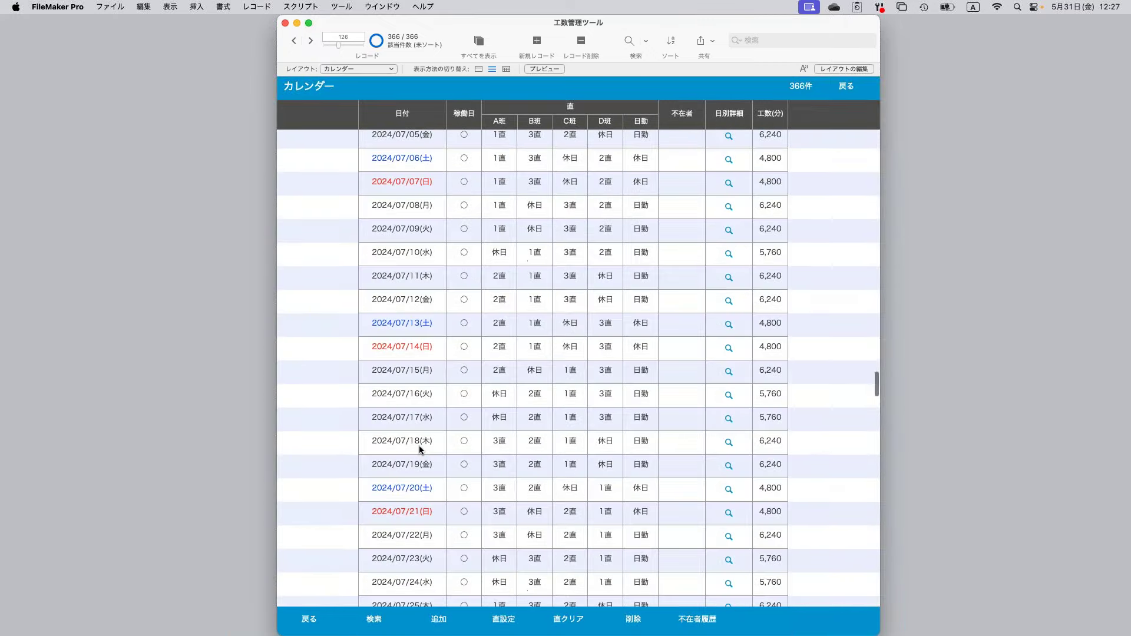
pyautogui.scroll(-4, 419, 446)
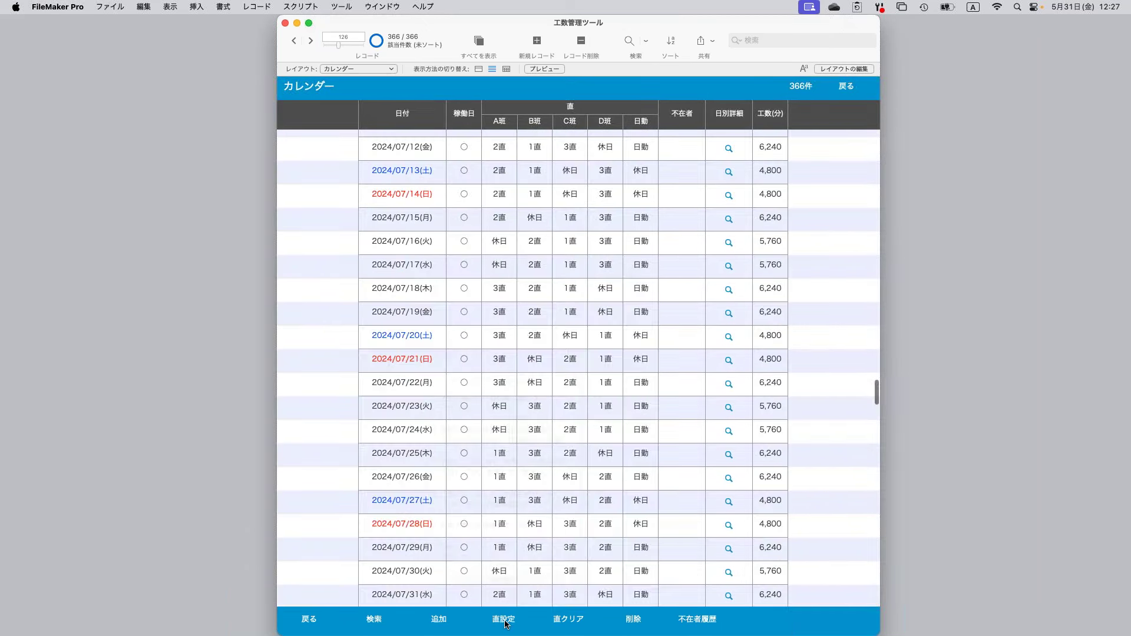
# Reread the 直設定 instructions and check the shifts around the 2024/08/12 to 08/16 holidays, selecting the 2024/08/17 row.
pyautogui.click(504, 620)
pyautogui.scroll(-3, 685, 515)
pyautogui.scroll(-10, 686, 514)
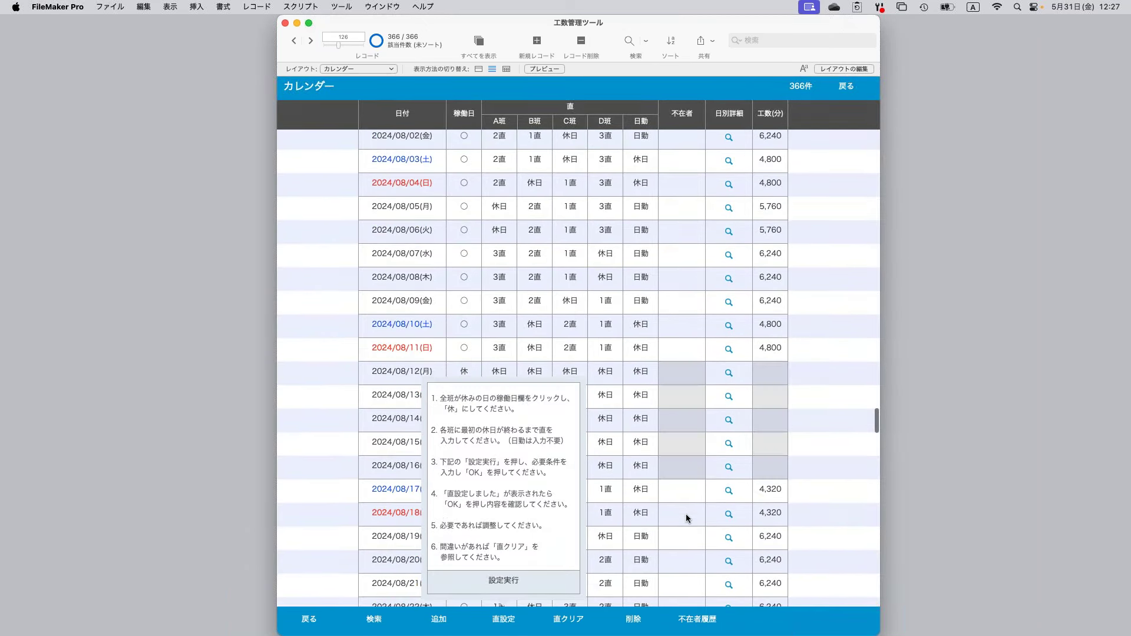
pyautogui.scroll(-2, 685, 514)
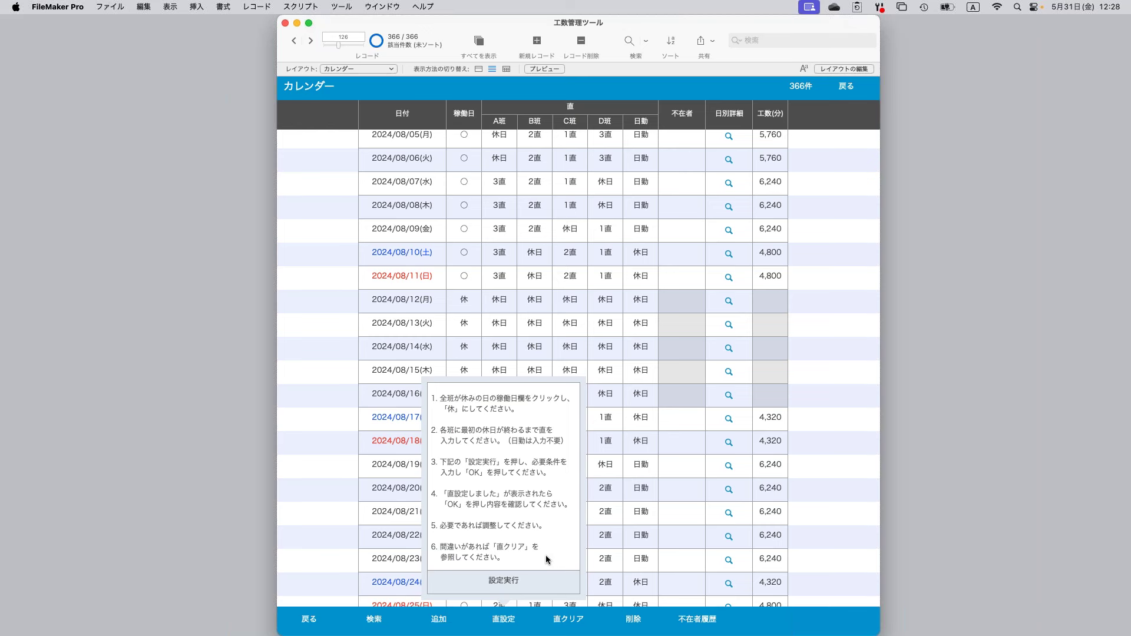
pyautogui.click(332, 418)
pyautogui.scroll(-3, 332, 419)
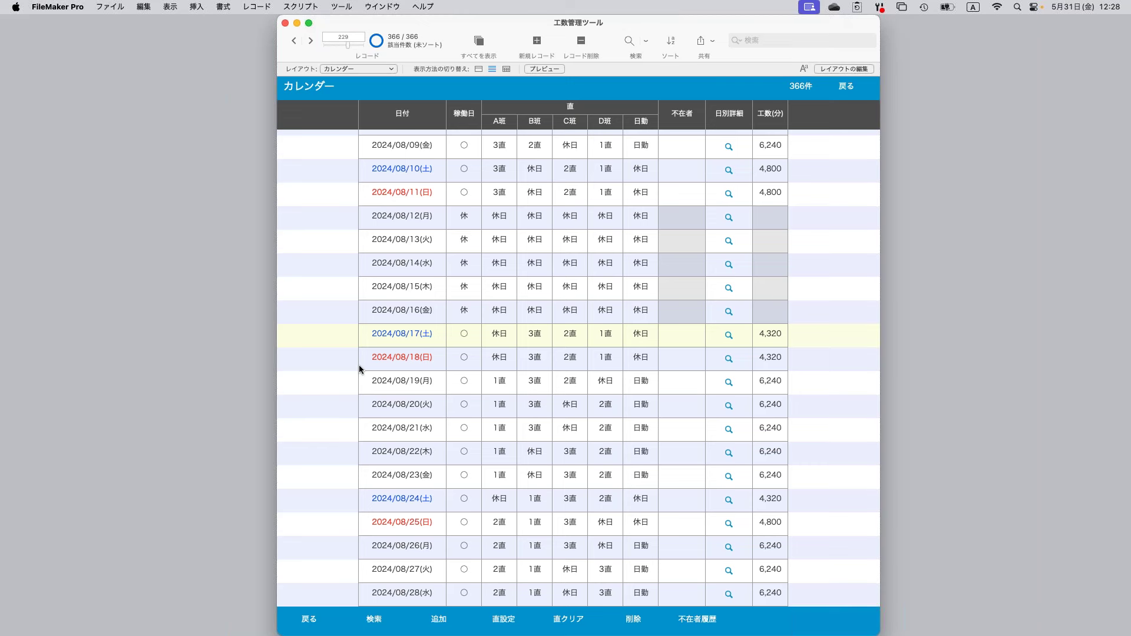
# Add an absentee entry (不在者) for 2024/05/31 and assign it to the third staff member in the selection list.
pyautogui.scroll(10, 359, 365)
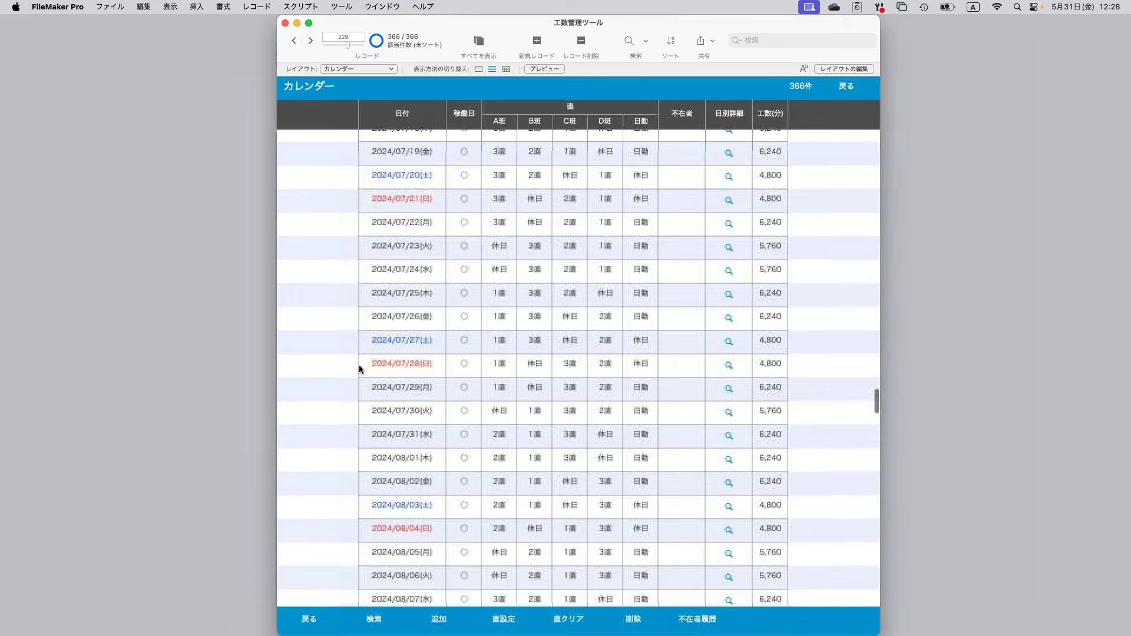
pyautogui.scroll(8, 359, 369)
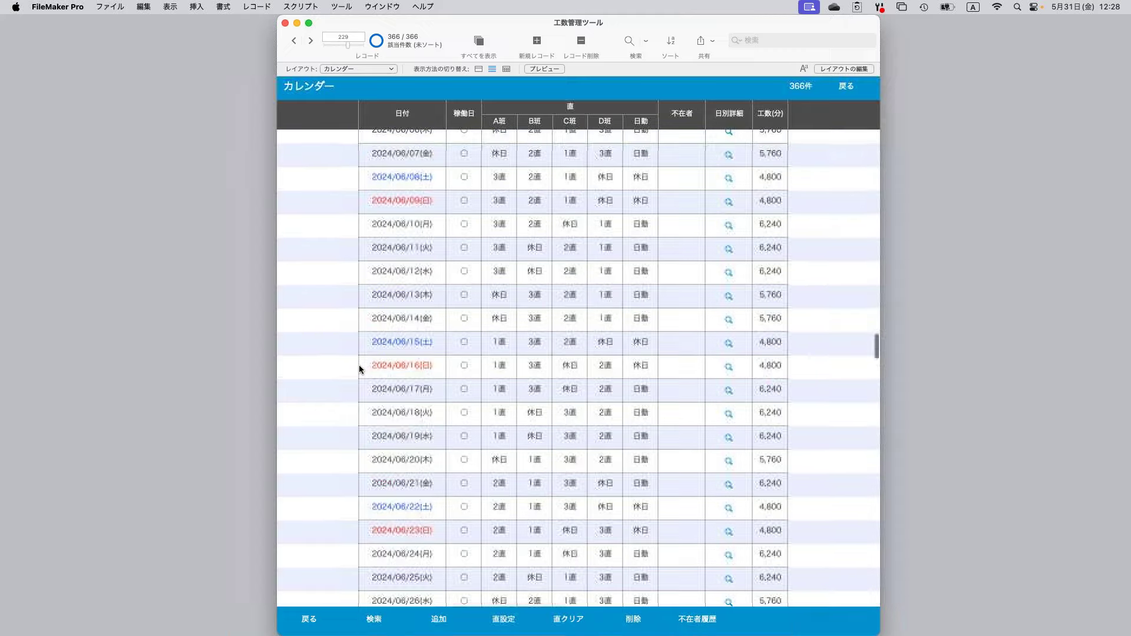
pyautogui.scroll(3, 360, 369)
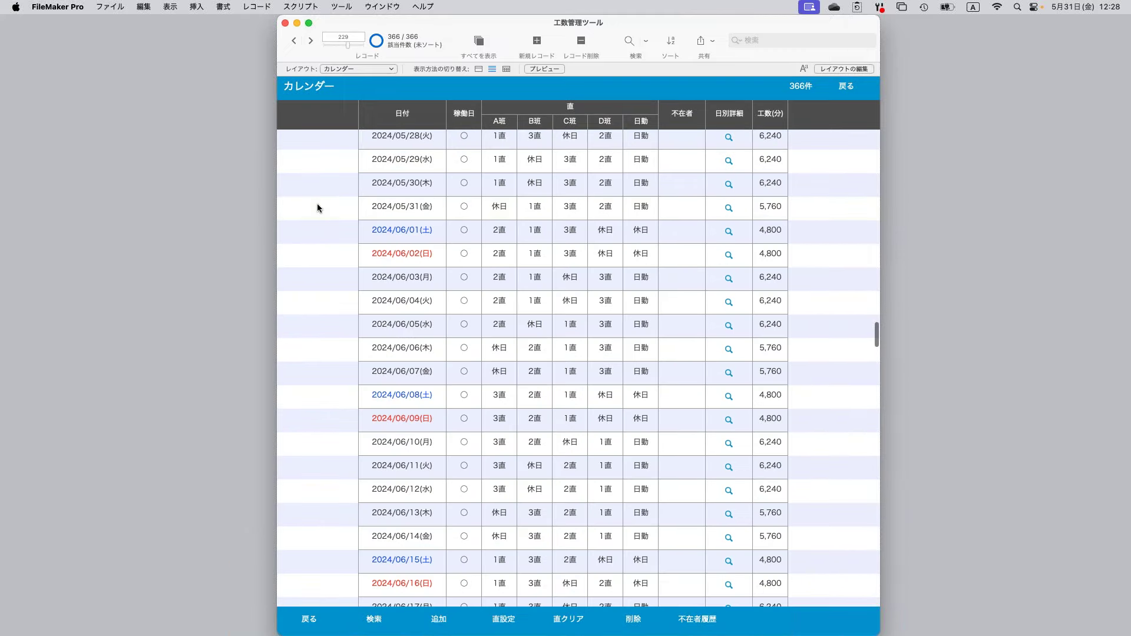
pyautogui.scroll(2, 334, 257)
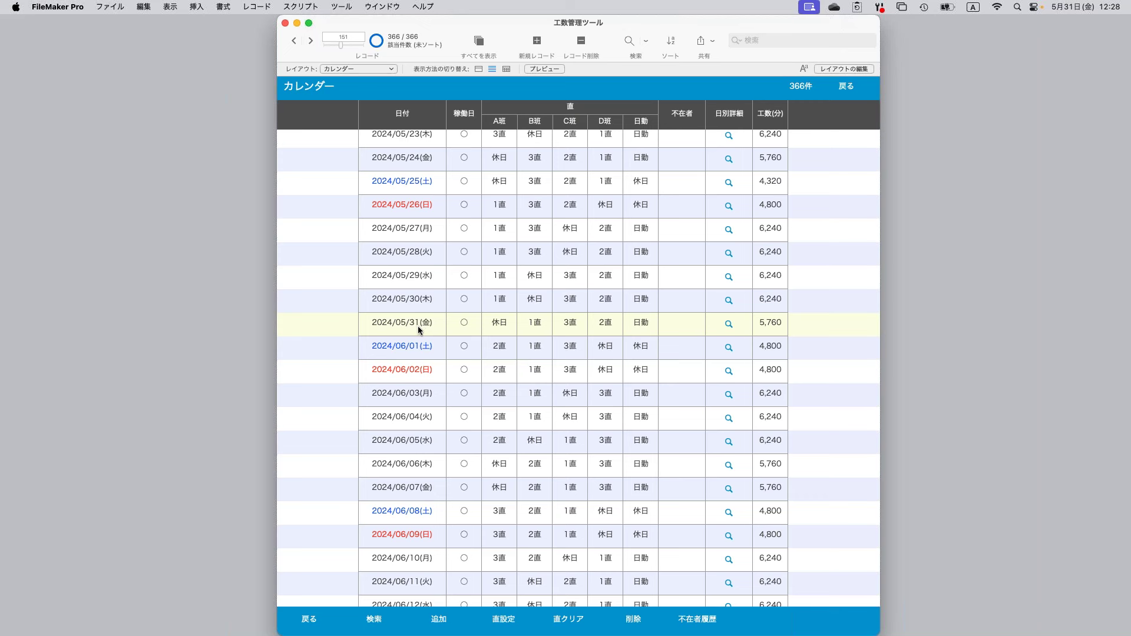
pyautogui.click(684, 321)
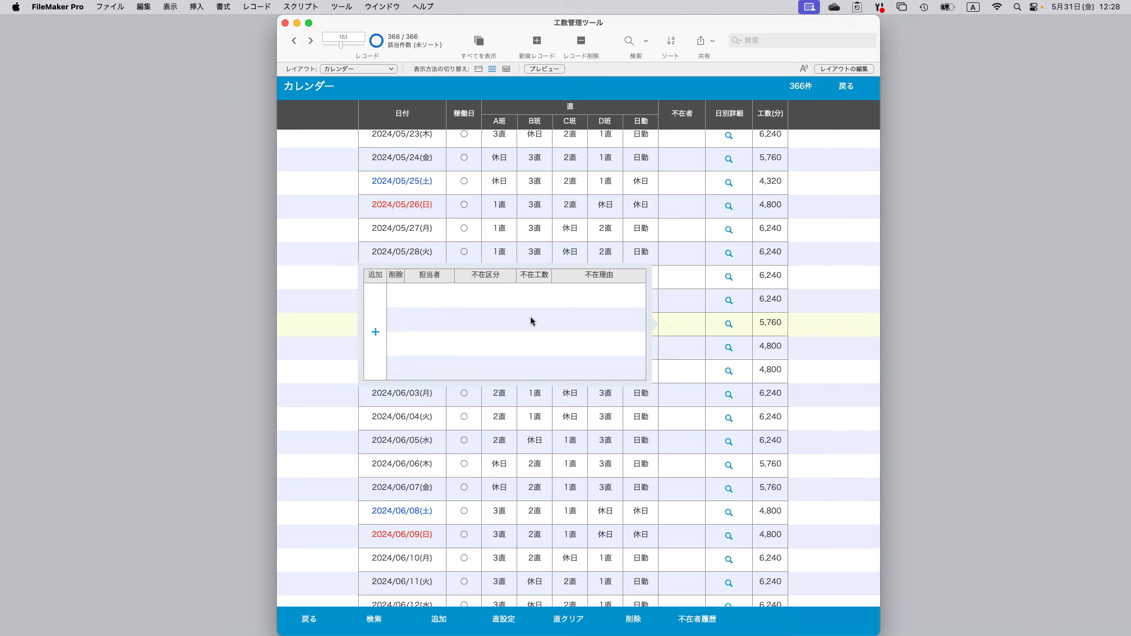
pyautogui.click(373, 323)
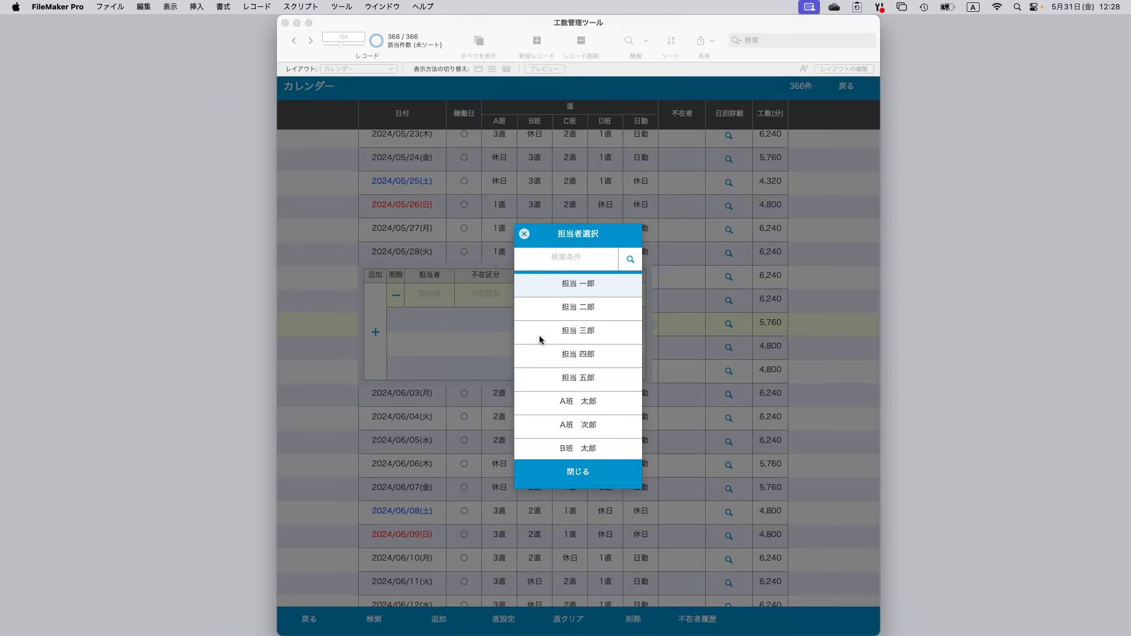
pyautogui.click(578, 332)
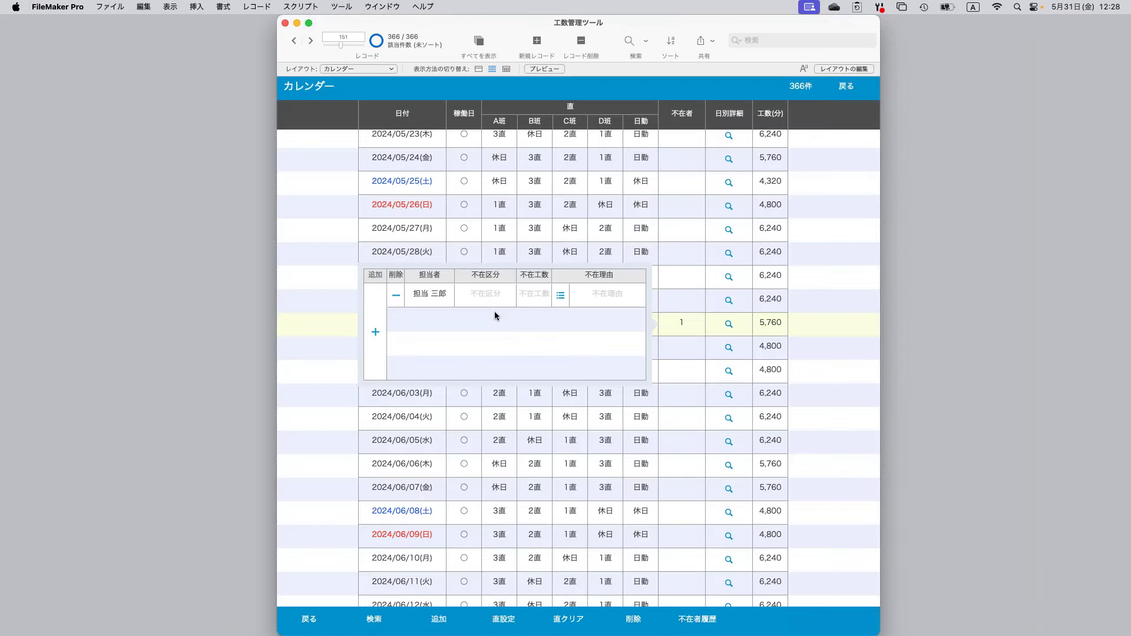
# Set the 2024/05/31 absence entry's 不在区分 to 年休 and its 不在理由 to 私用.
pyautogui.click(494, 296)
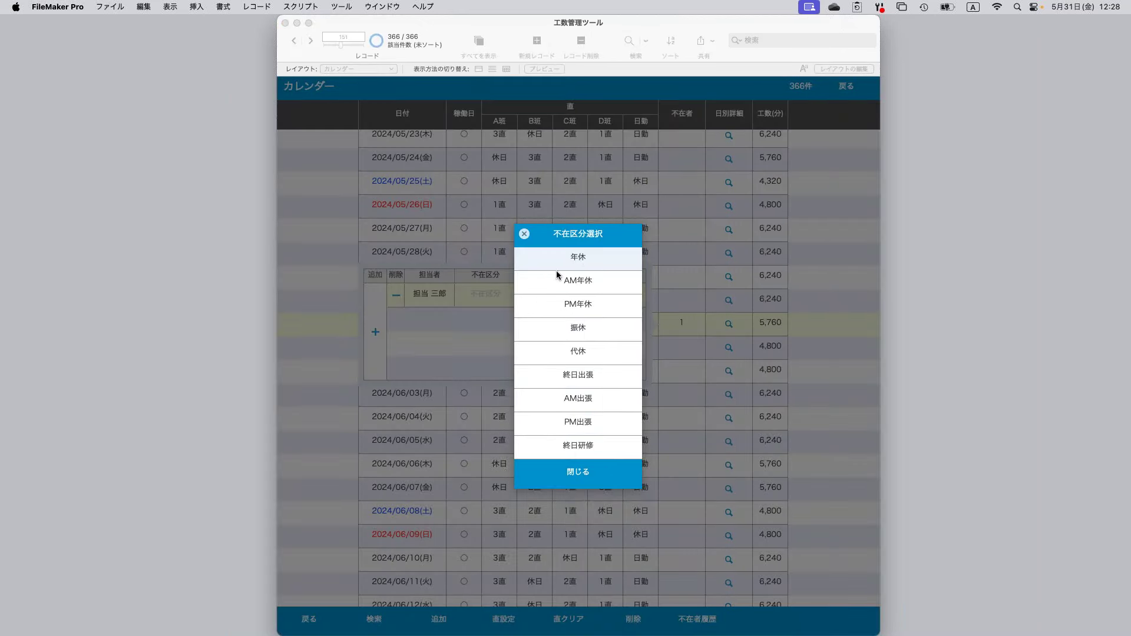
pyautogui.click(583, 258)
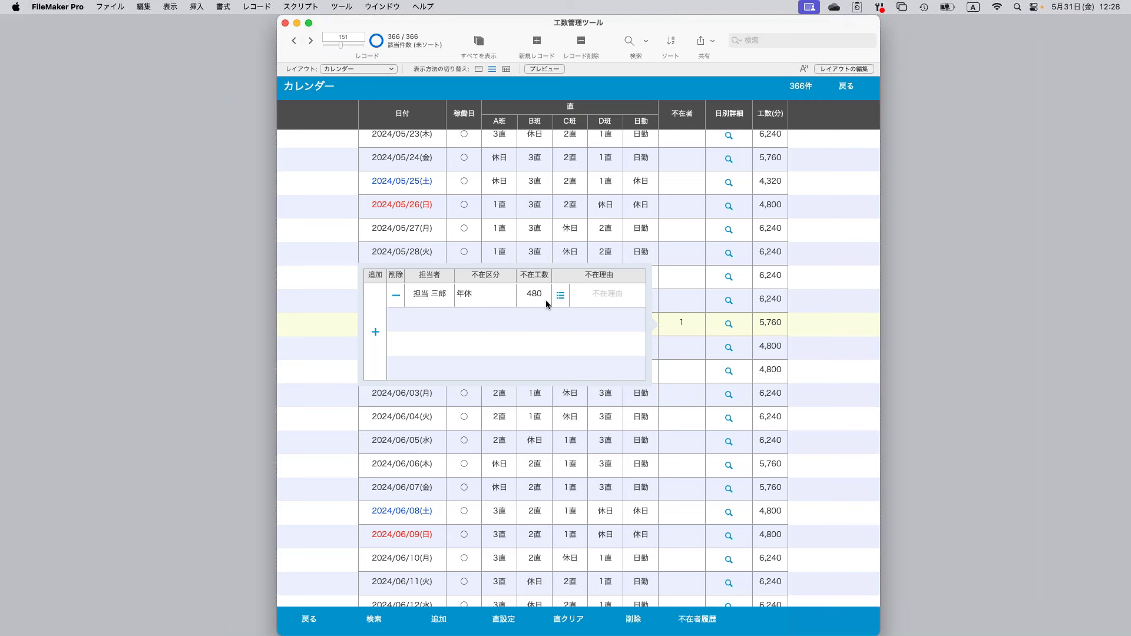
pyautogui.moveTo(545, 295); pyautogui.dragTo(518, 294)
pyautogui.click(553, 333)
pyautogui.click(560, 295)
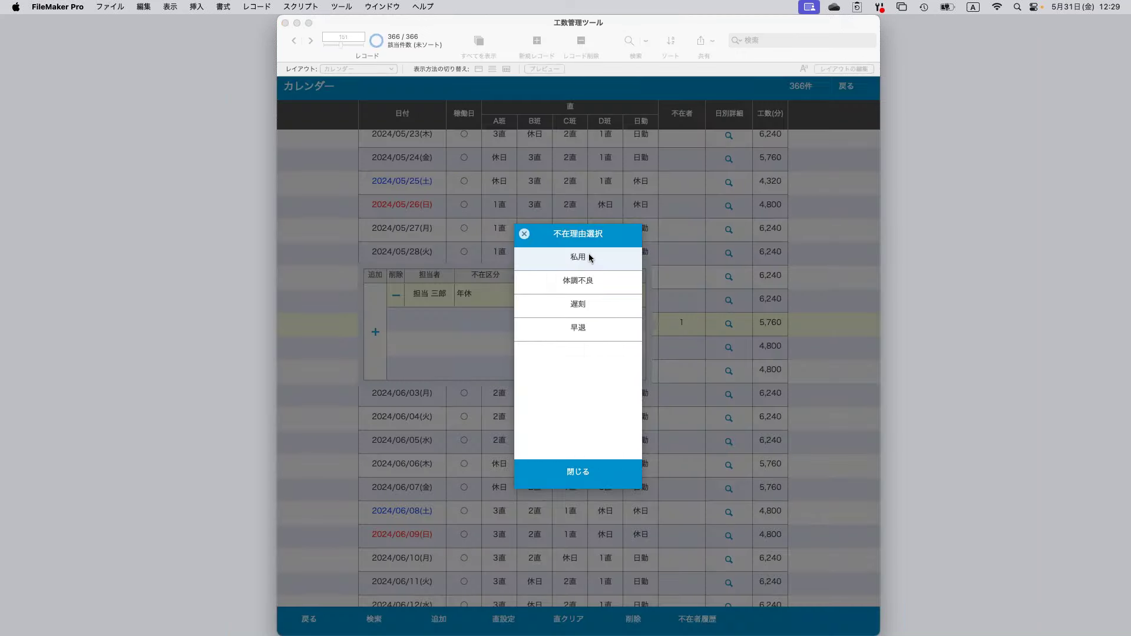
pyautogui.click(591, 257)
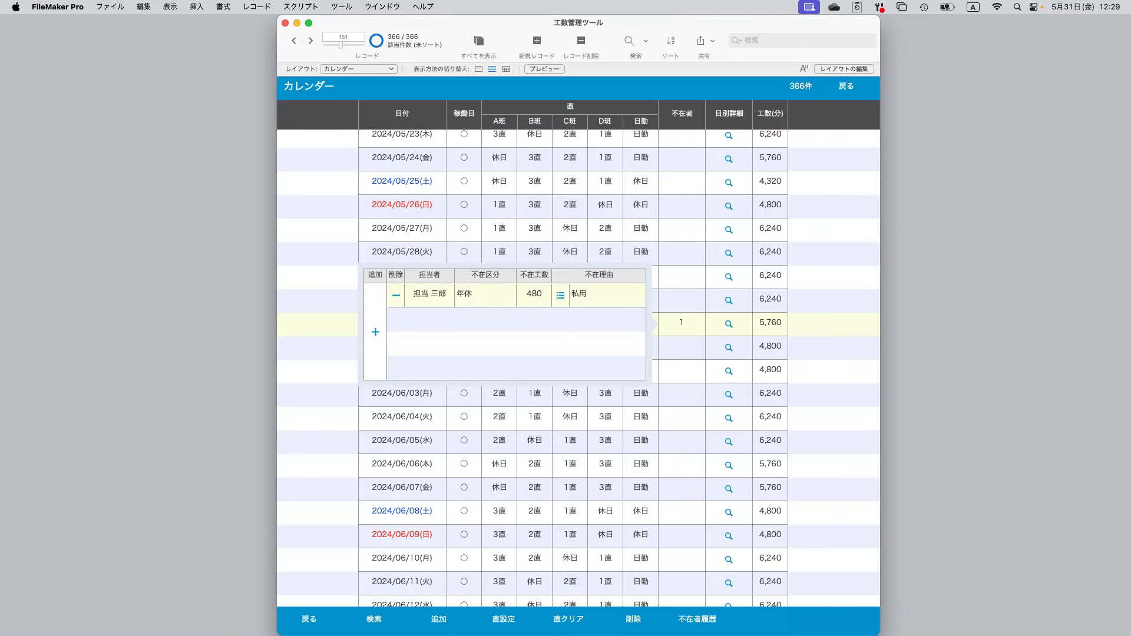
# Append （通院） to the absence reason of the 2024/05/31 entry and close the absentee list.
pyautogui.click(587, 305)
pyautogui.write('()')
pyautogui.write('通院）')
pyautogui.click(827, 325)
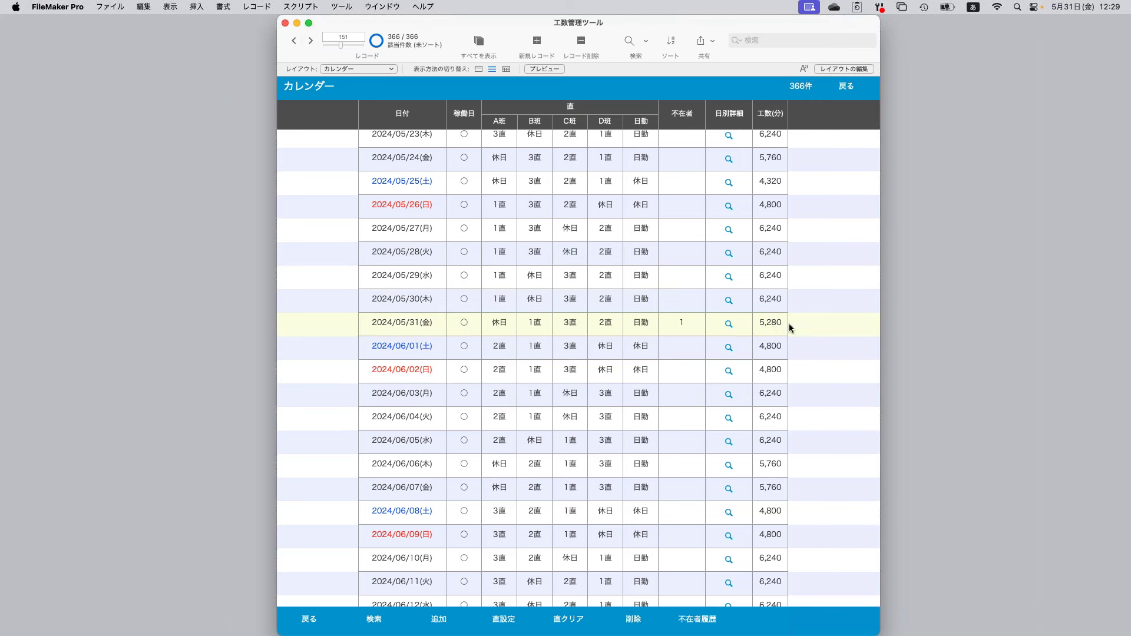